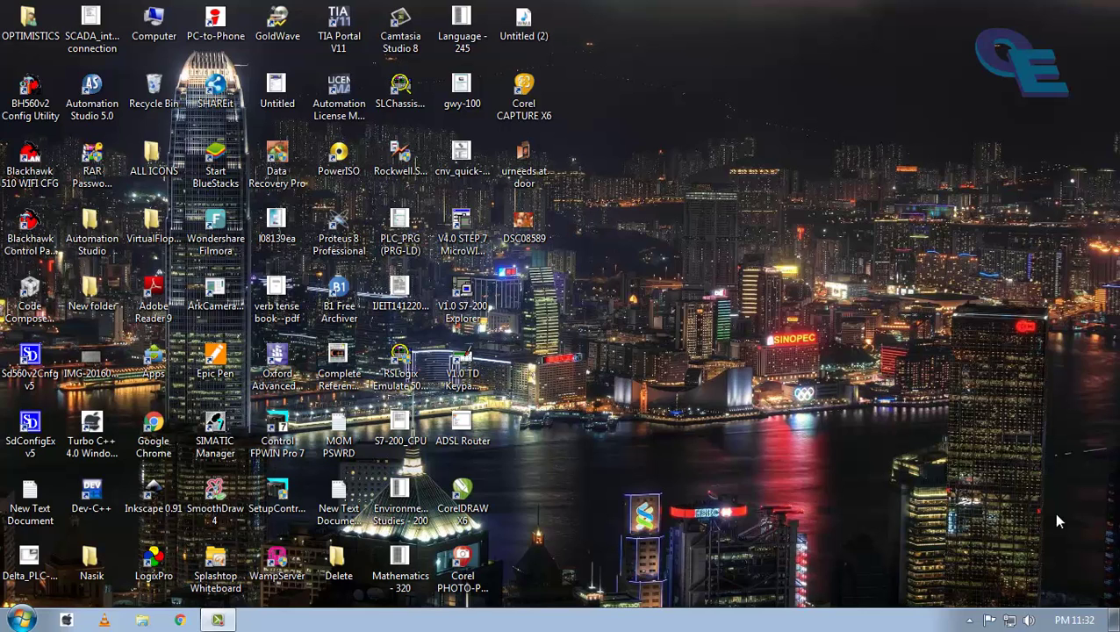
Launch STEP 7-Micro/WIN and start Network 1 with a normally-open I0.0 contact.
{"action": "double_click", "coordinate": [465, 227]}
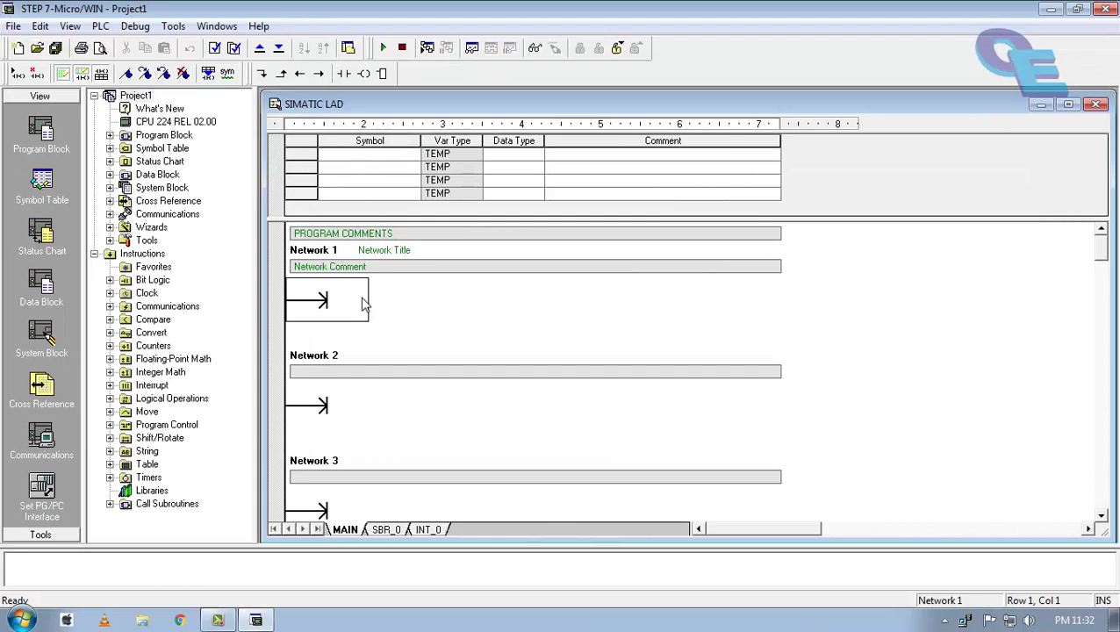
{"action": "left_click", "coordinate": [342, 74]}
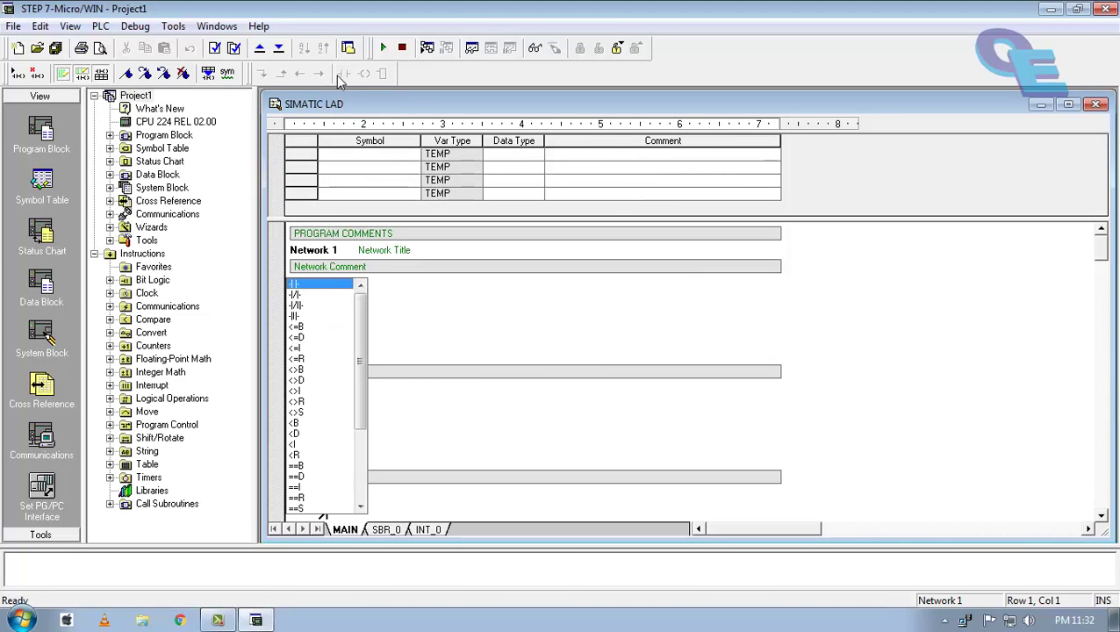
{"action": "left_click", "coordinate": [328, 285]}
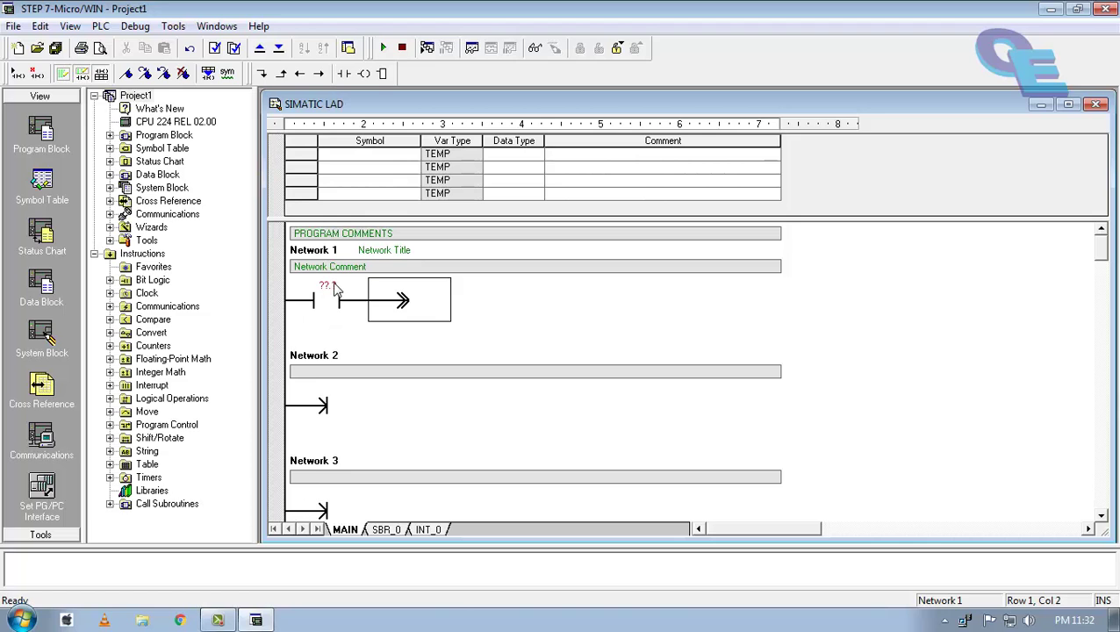
{"action": "left_click", "coordinate": [338, 284]}
{"action": "type", "text": "I0.0"}
{"action": "key", "text": "Return"}
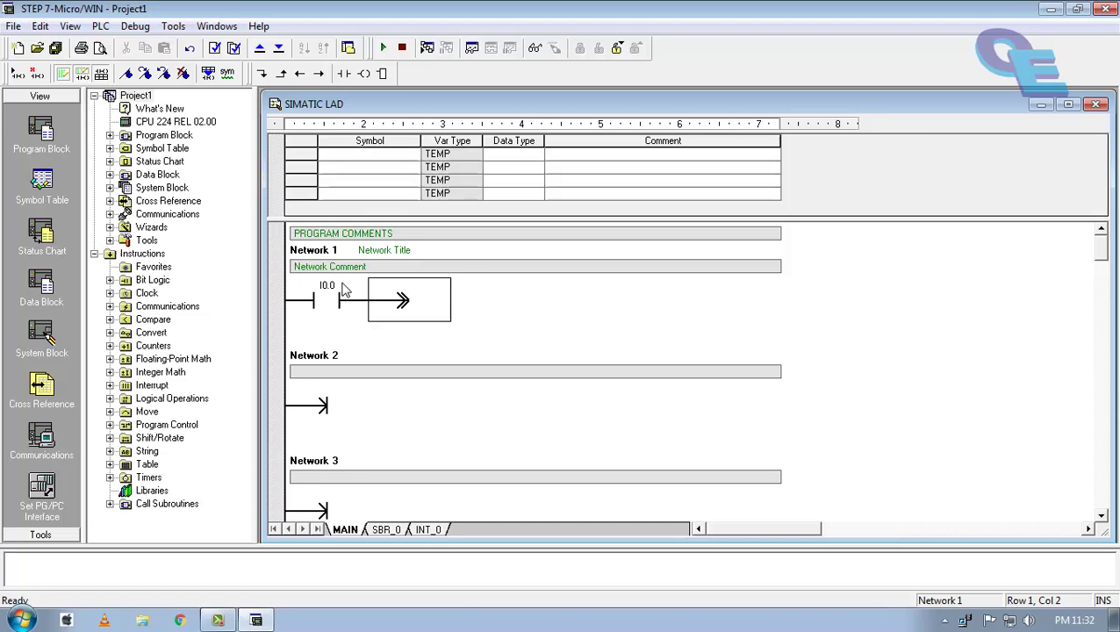
Add a normally-closed I0.1 contact after I0.0.
{"action": "left_click", "coordinate": [342, 74]}
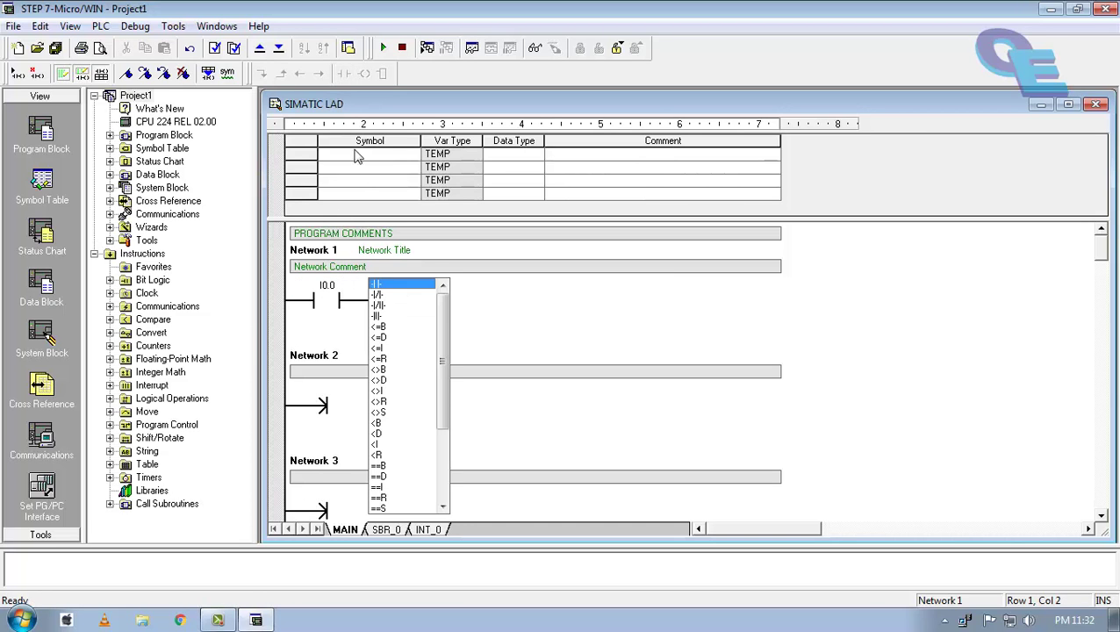
{"action": "left_click", "coordinate": [380, 301]}
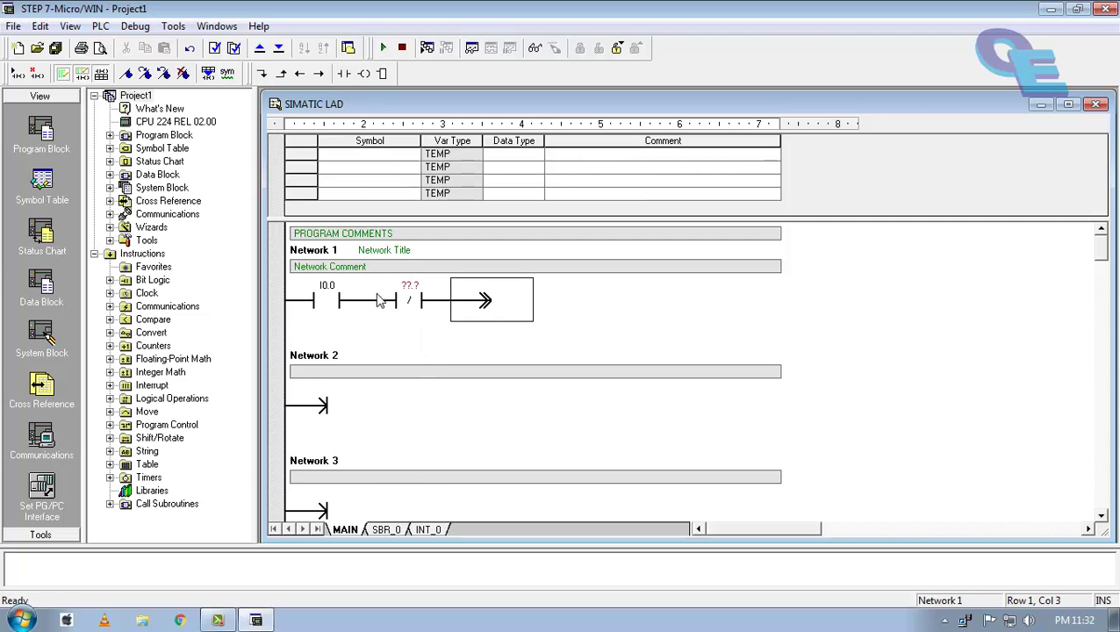
{"action": "key", "text": "Left"}
{"action": "key", "text": "Return"}
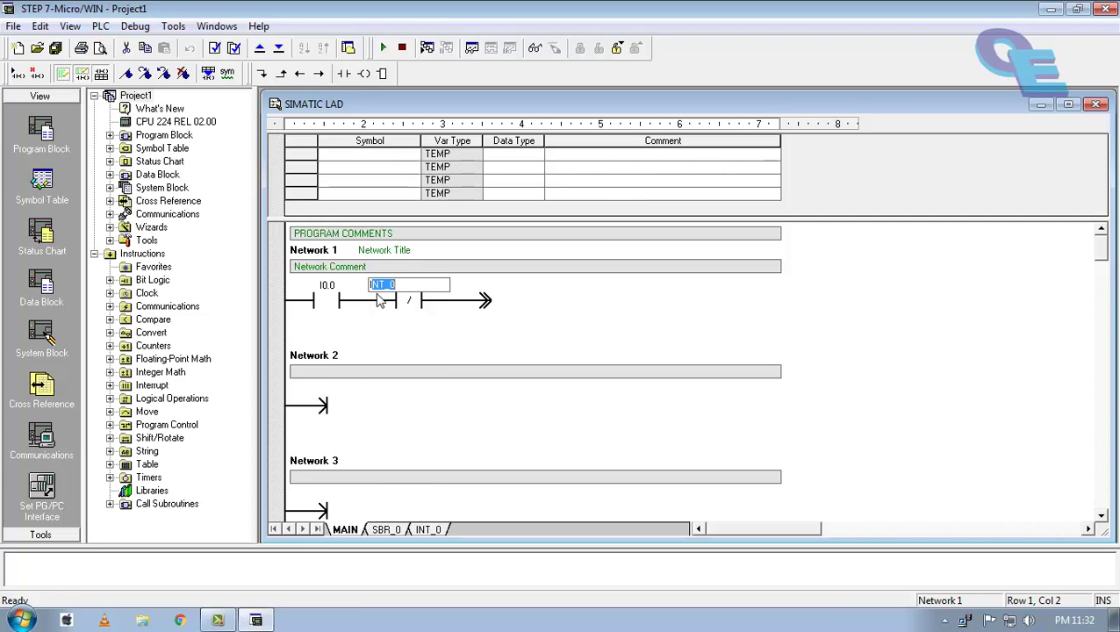
{"action": "type", "text": "I0.1"}
{"action": "key", "text": "Return"}
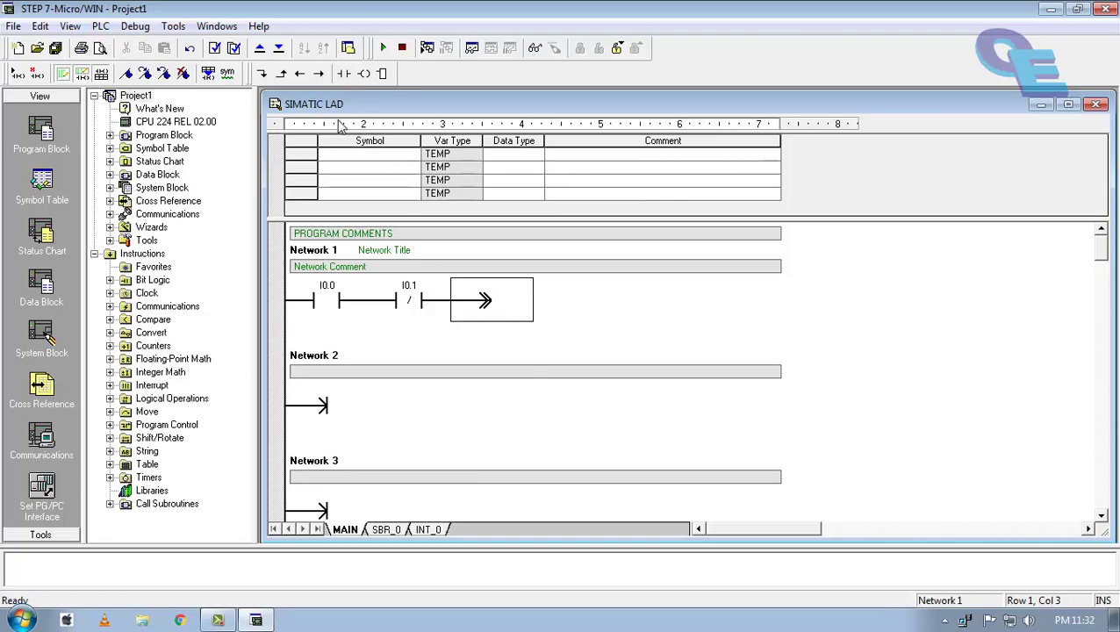
Add a normally-closed T37 contact after I0.1.
{"action": "left_click", "coordinate": [343, 75]}
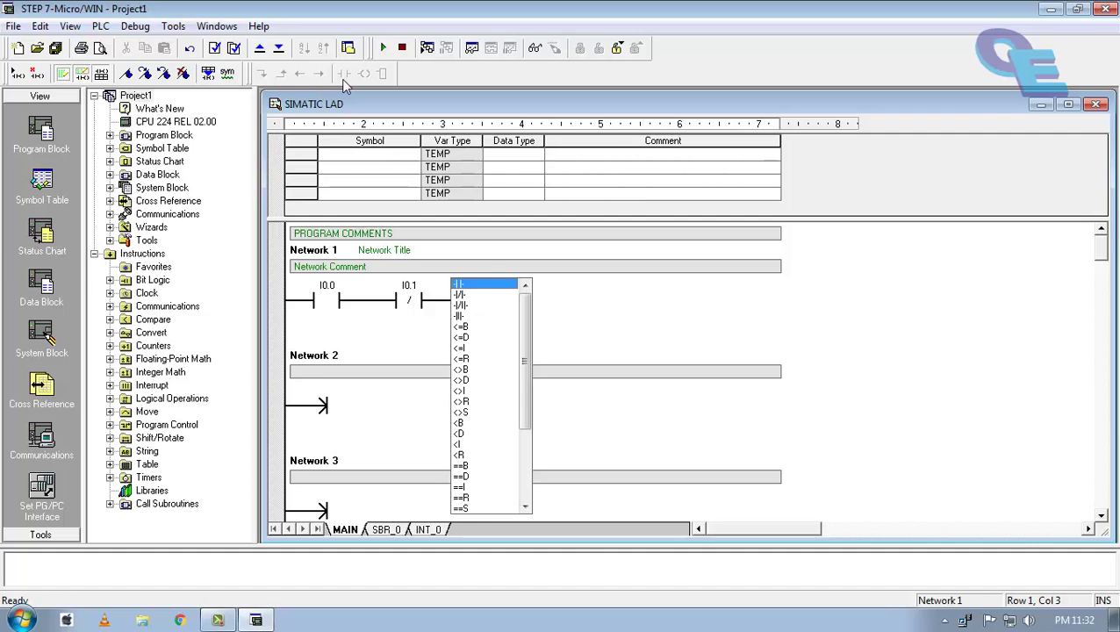
{"action": "key", "text": "Down"}
{"action": "key", "text": "Return"}
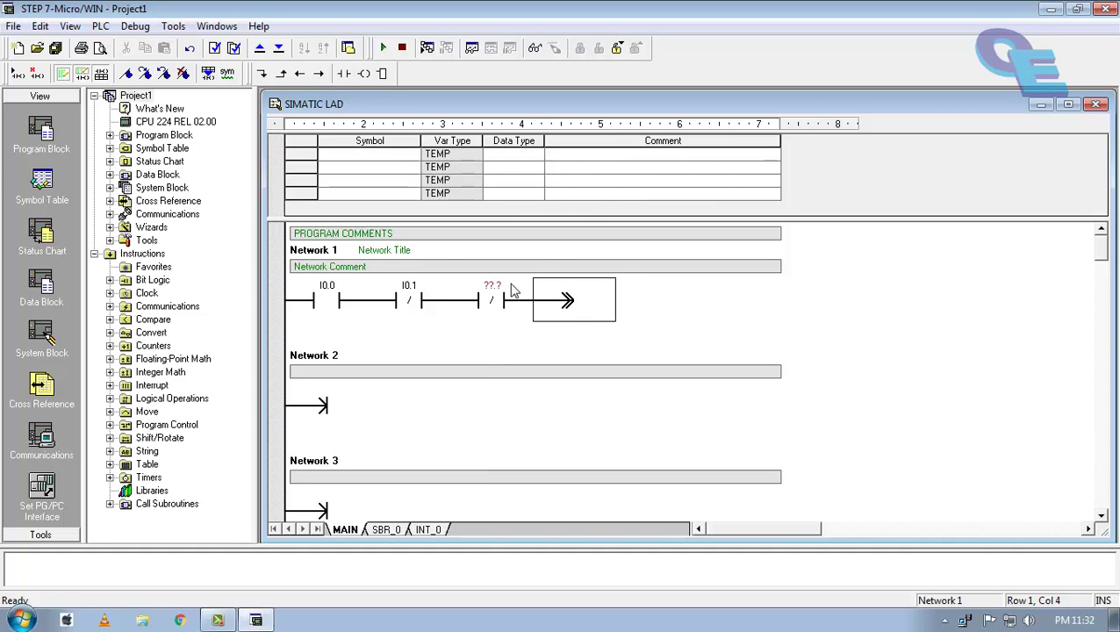
{"action": "left_click", "coordinate": [497, 287]}
{"action": "type", "text": "I"}
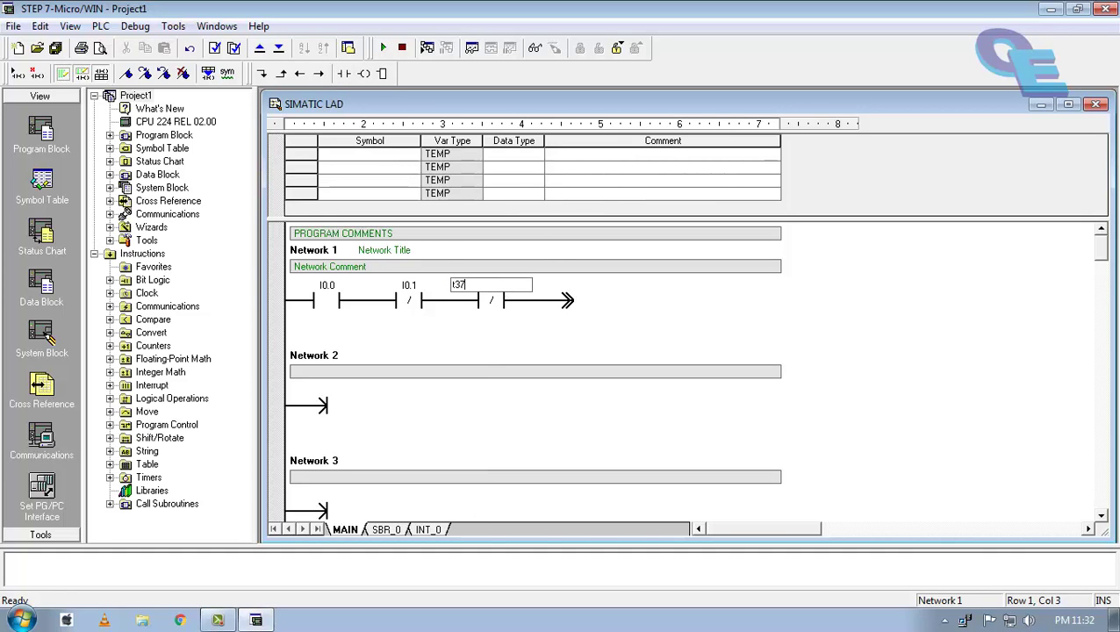
{"action": "key", "text": "Return"}
End Network 1 with an output coil addressed Q0.0.
{"action": "left_click", "coordinate": [364, 73]}
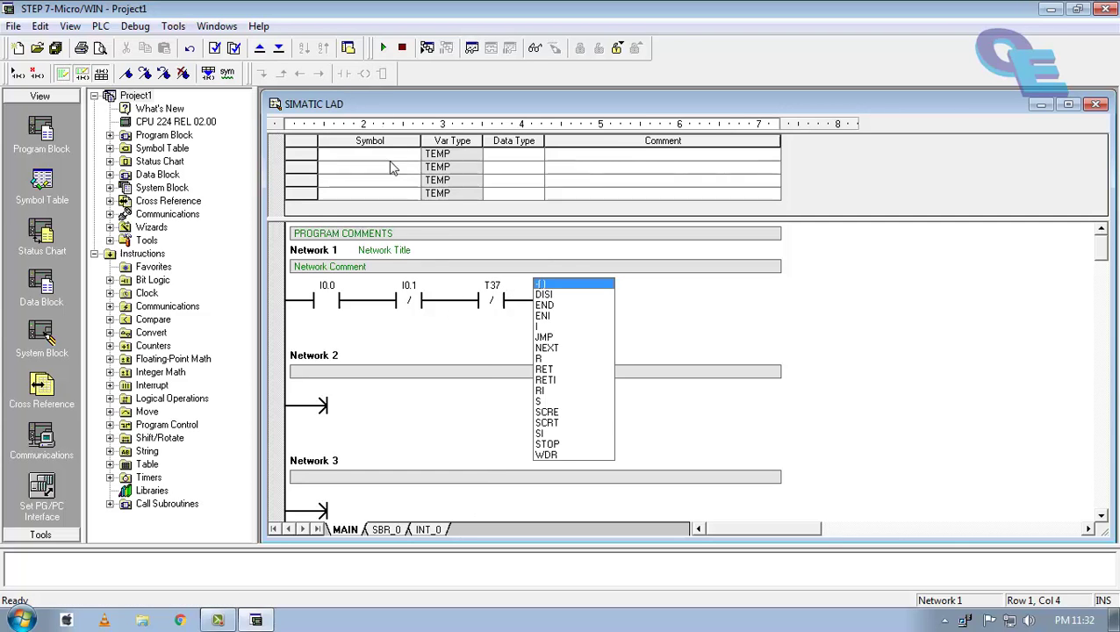
{"action": "key", "text": "Return"}
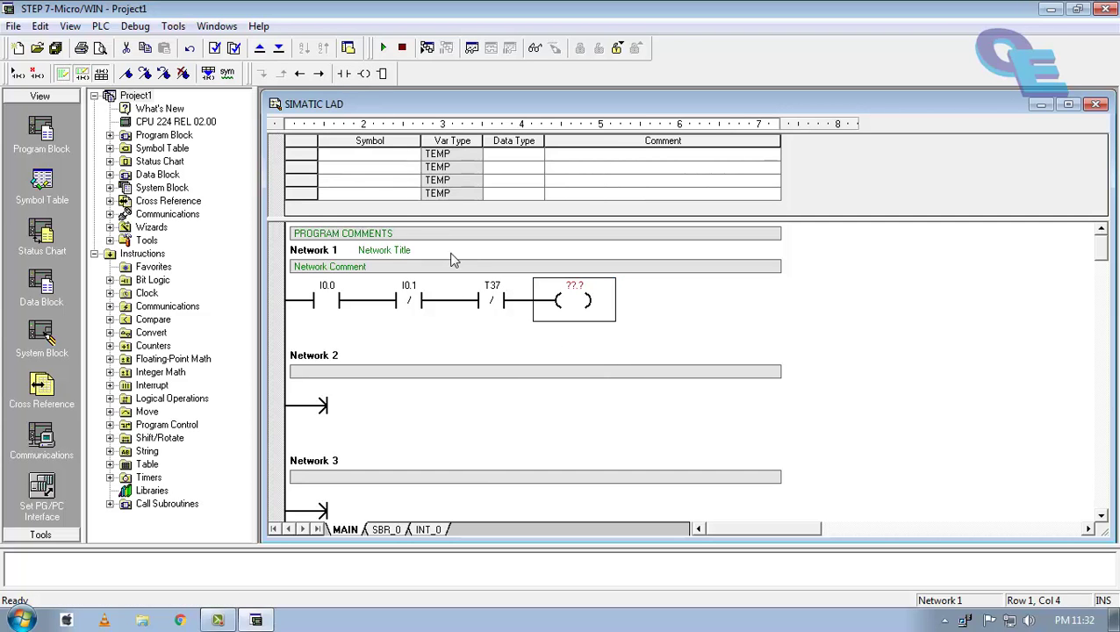
{"action": "type", "text": "Q0.0"}
{"action": "key", "text": "Return"}
{"action": "left_click", "coordinate": [302, 329]}
{"action": "left_click", "coordinate": [588, 314]}
Add a normally-open Q0.0 contact on a branch below I0.0 and join it in parallel.
{"action": "left_click", "coordinate": [309, 332]}
{"action": "left_click", "coordinate": [343, 73]}
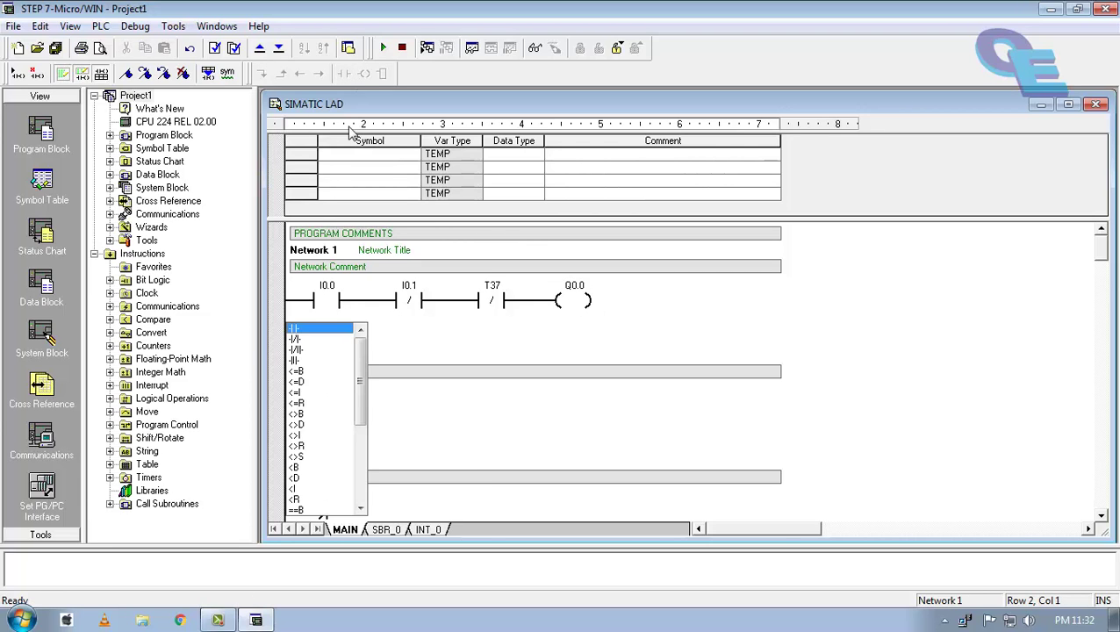
{"action": "left_click", "coordinate": [327, 339]}
{"action": "left_click", "coordinate": [332, 346]}
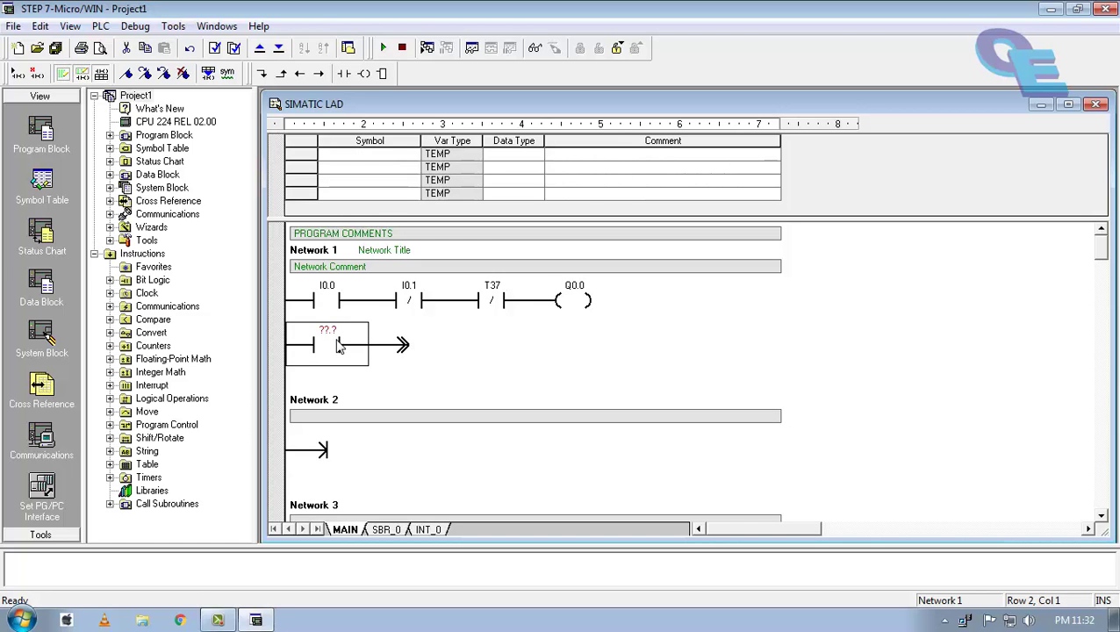
{"action": "key", "text": "Return"}
{"action": "type", "text": "q0.0"}
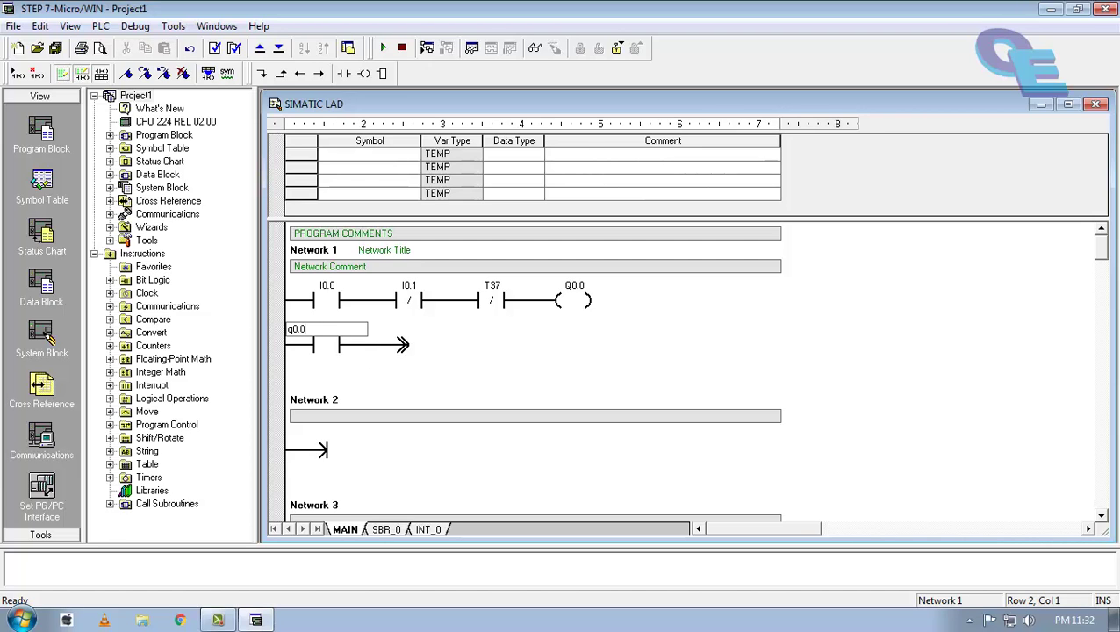
{"action": "key", "text": "Return"}
{"action": "left_click", "coordinate": [338, 347]}
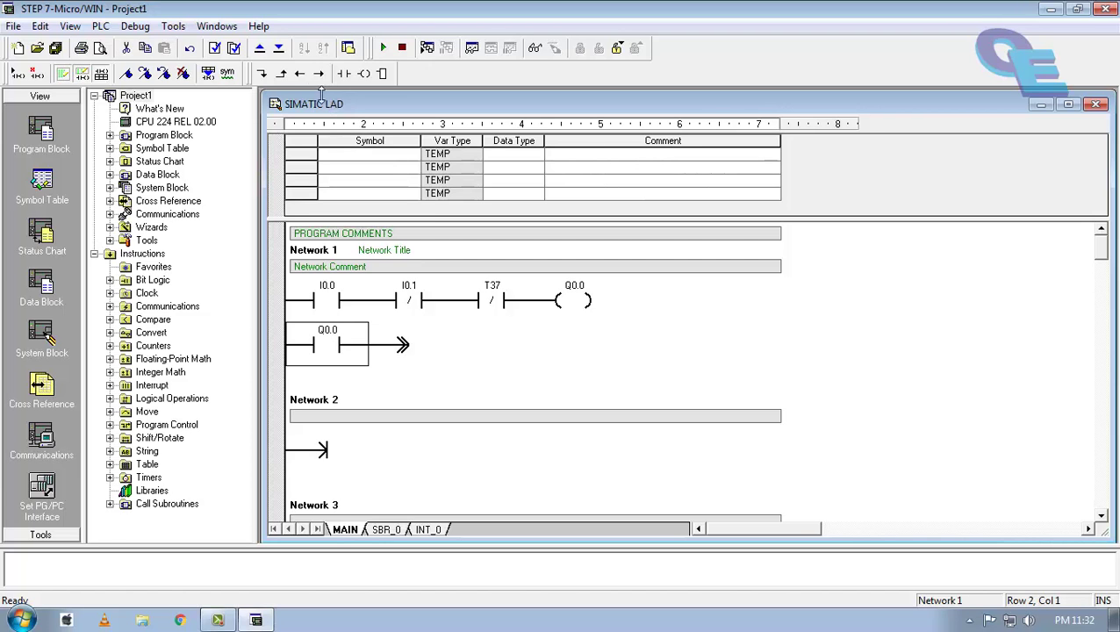
{"action": "left_click", "coordinate": [281, 74]}
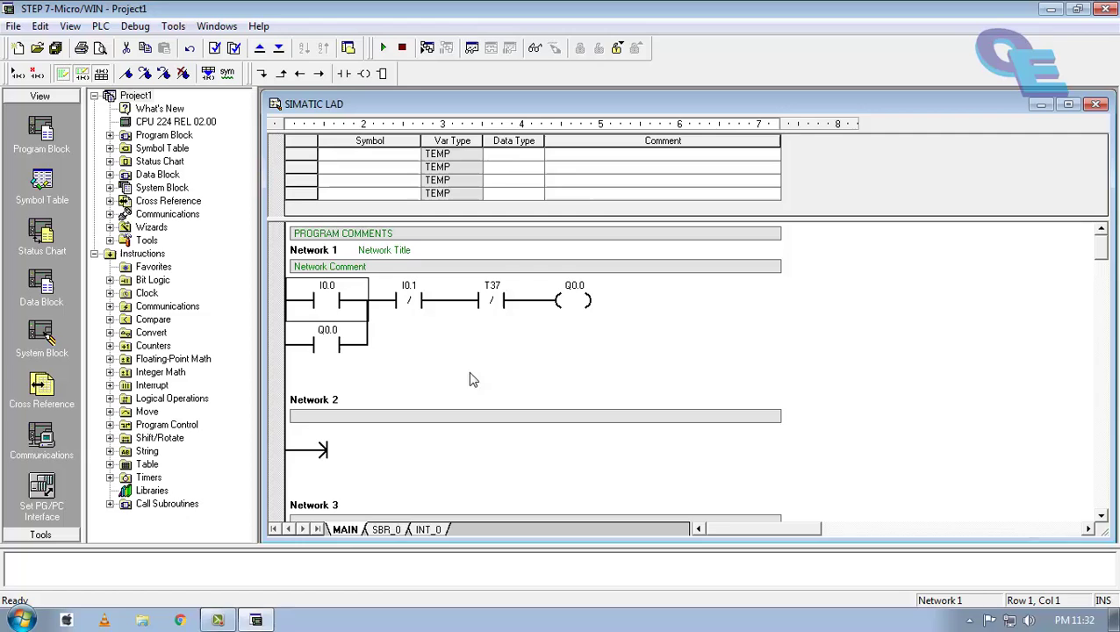
Walk through the latching rung: Q0.0 coil, Q0.0 seal-in, I0.1 stop and T37 contacts.
{"action": "left_click", "coordinate": [573, 309]}
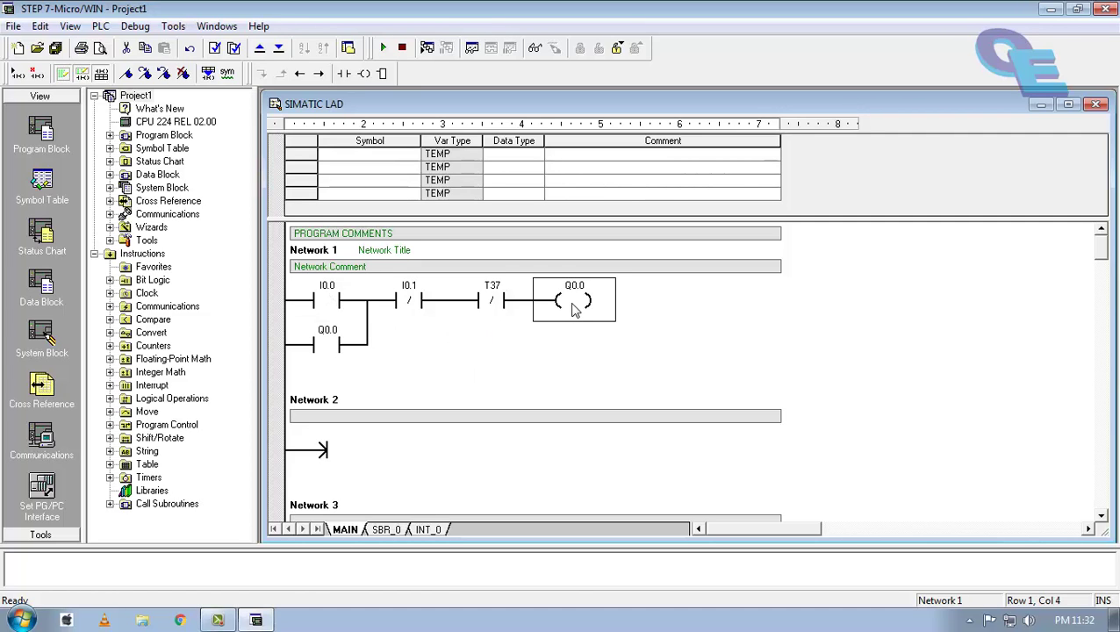
{"action": "left_click", "coordinate": [330, 348]}
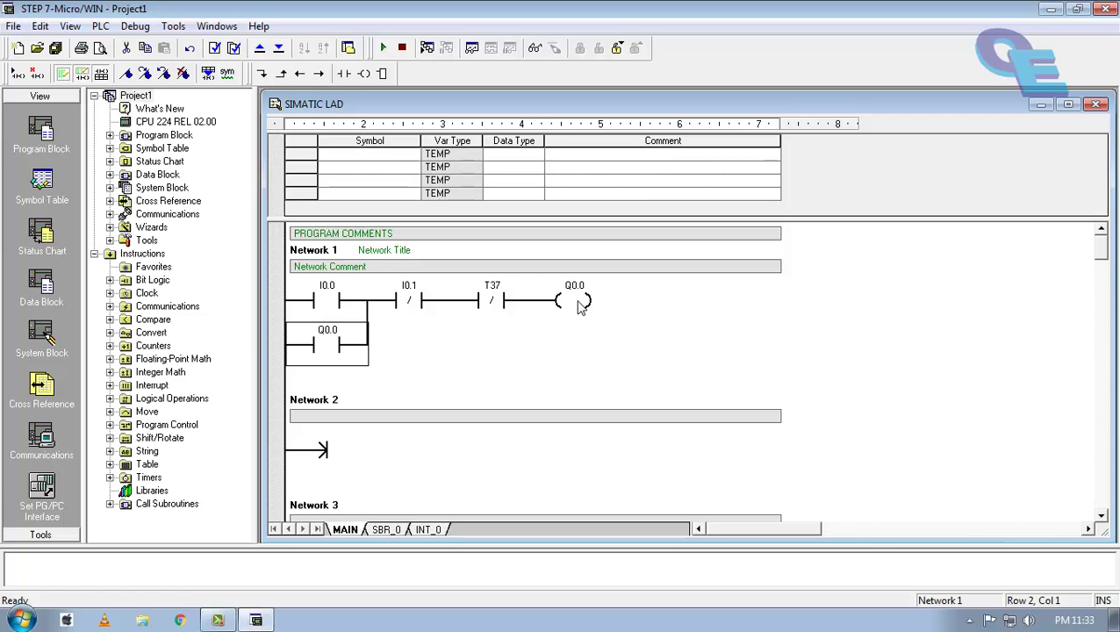
{"action": "left_click", "coordinate": [415, 305]}
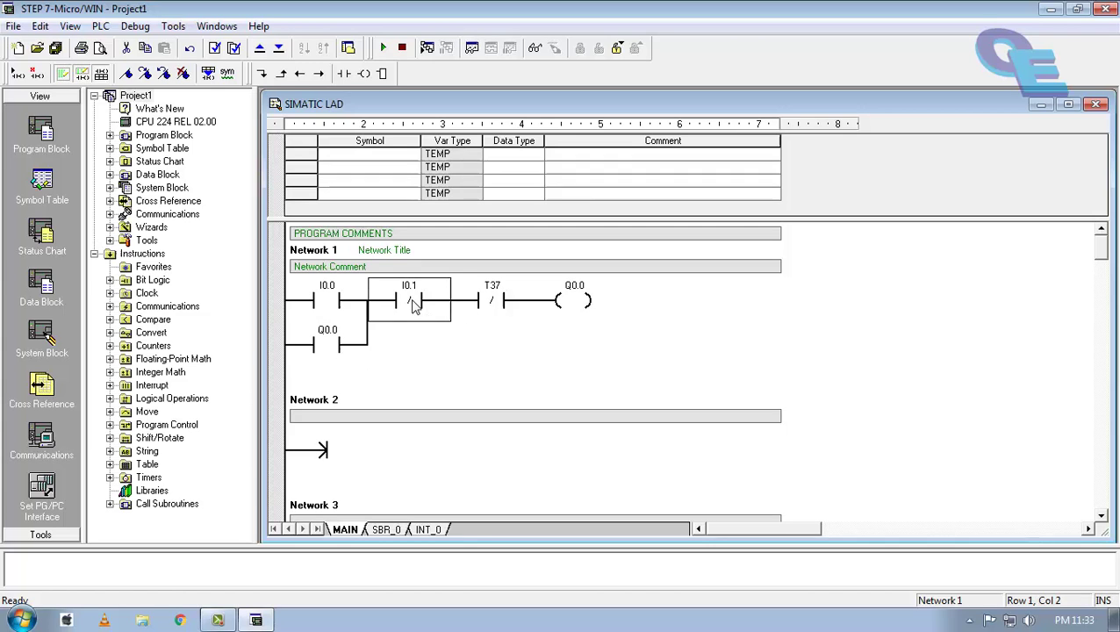
{"action": "left_click", "coordinate": [584, 301]}
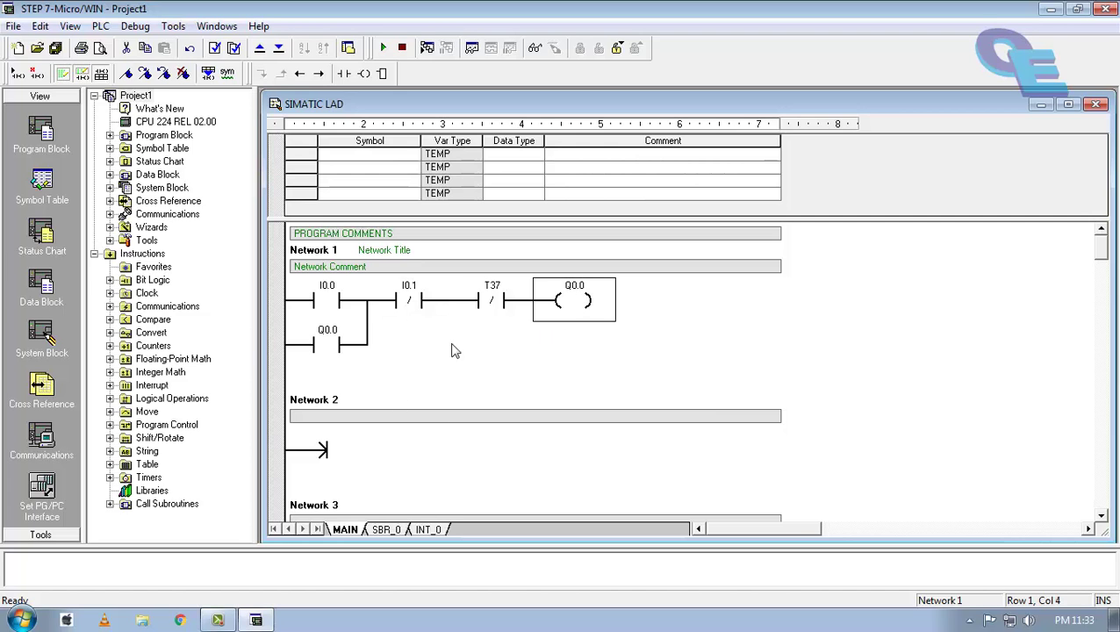
{"action": "left_click", "coordinate": [501, 305]}
{"action": "left_click", "coordinate": [567, 301]}
Start Network 2 with a normally-open Q0.0 contact.
{"action": "left_click", "coordinate": [337, 451]}
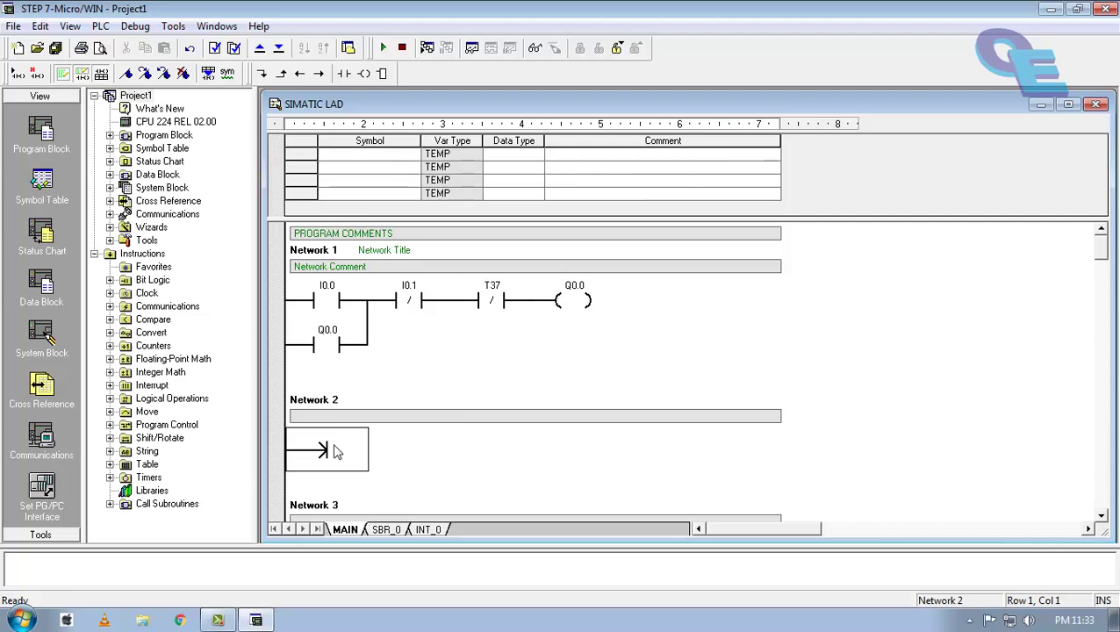
{"action": "left_click", "coordinate": [344, 74]}
{"action": "left_click", "coordinate": [307, 231]}
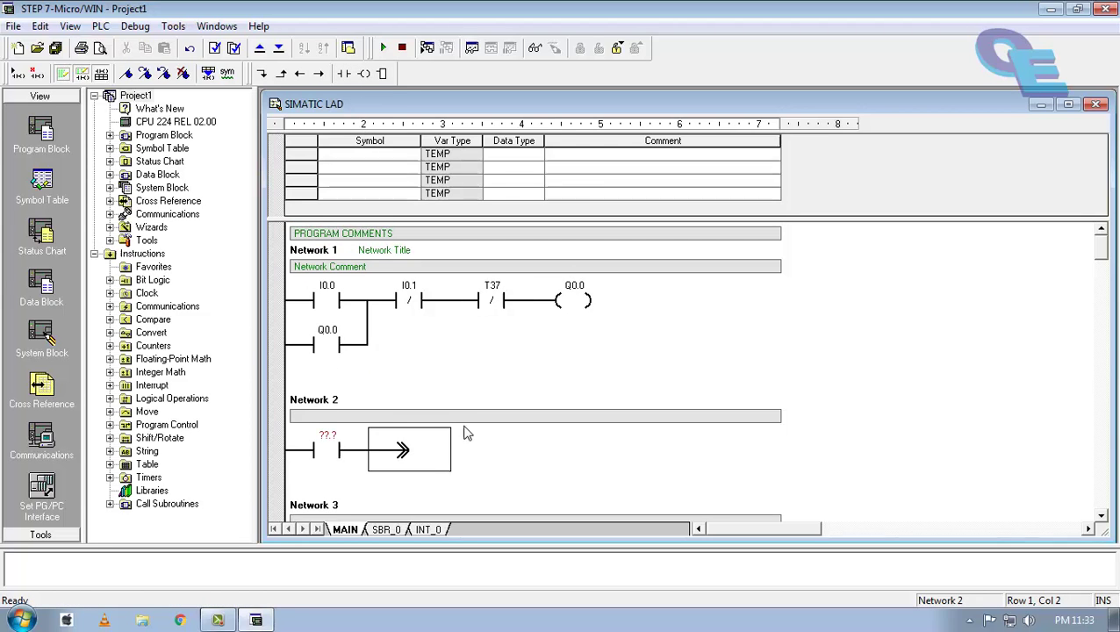
{"action": "key", "text": "Left"}
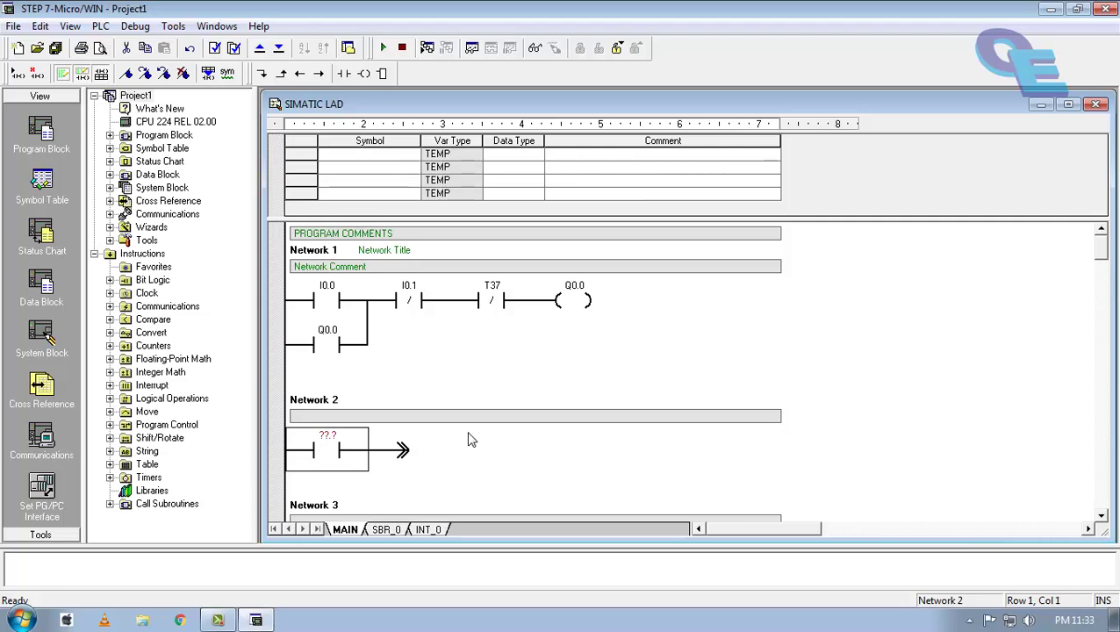
{"action": "type", "text": "q0.0"}
{"action": "key", "text": "Return"}
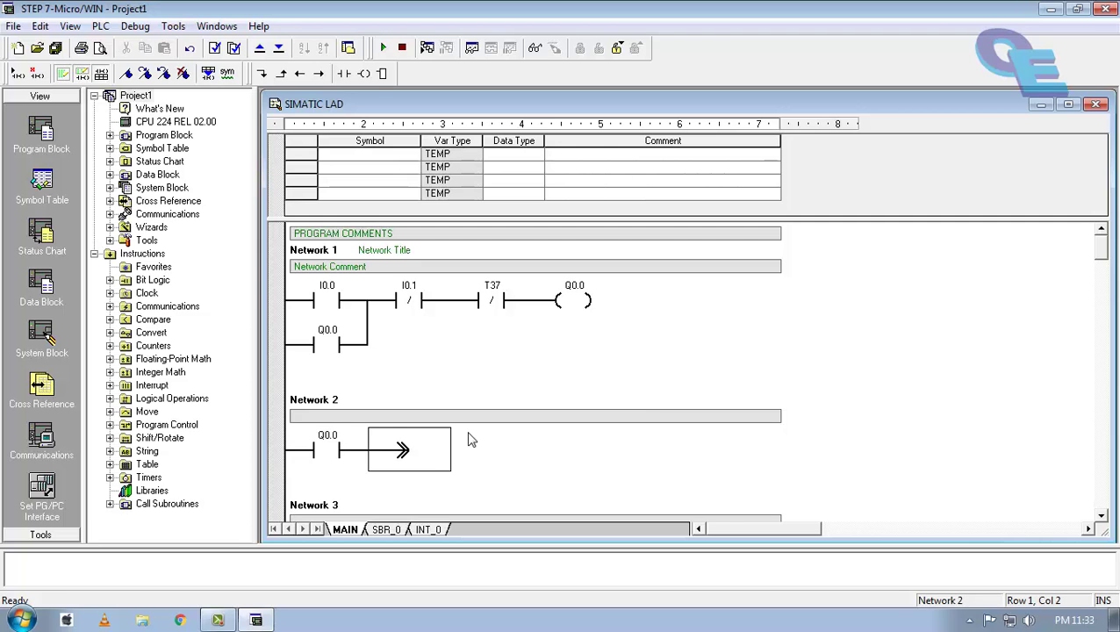
Place a TON on-delay timer T37 with preset 50 after the Q0.0 contact.
{"action": "left_click", "coordinate": [161, 480]}
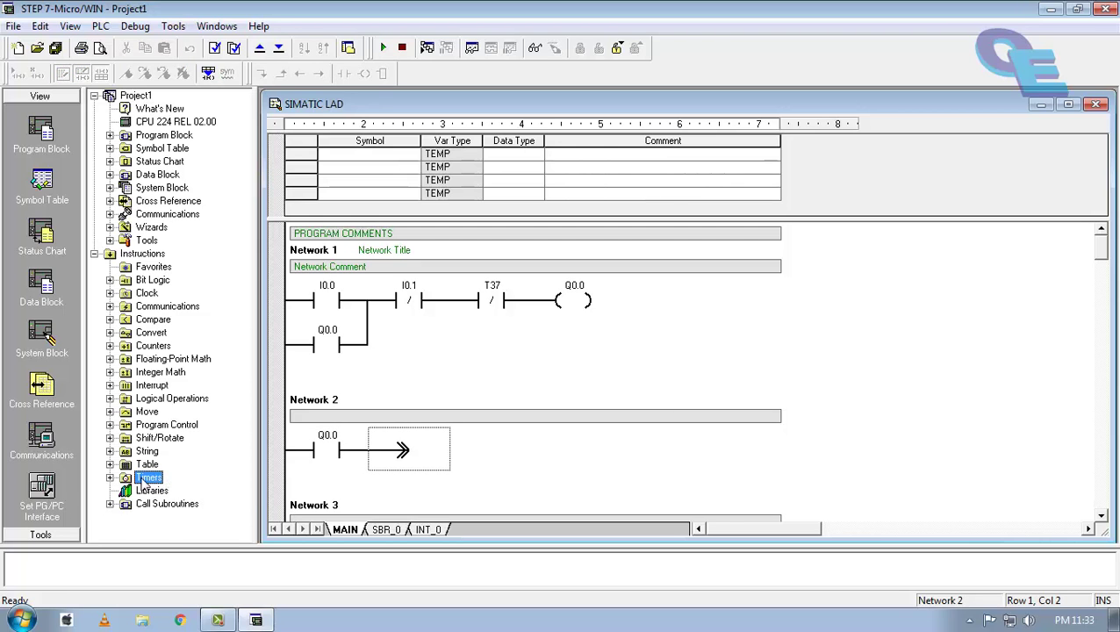
{"action": "double_click", "coordinate": [149, 479]}
{"action": "left_click_drag", "start_coordinate": [161, 479], "coordinate": [375, 459]}
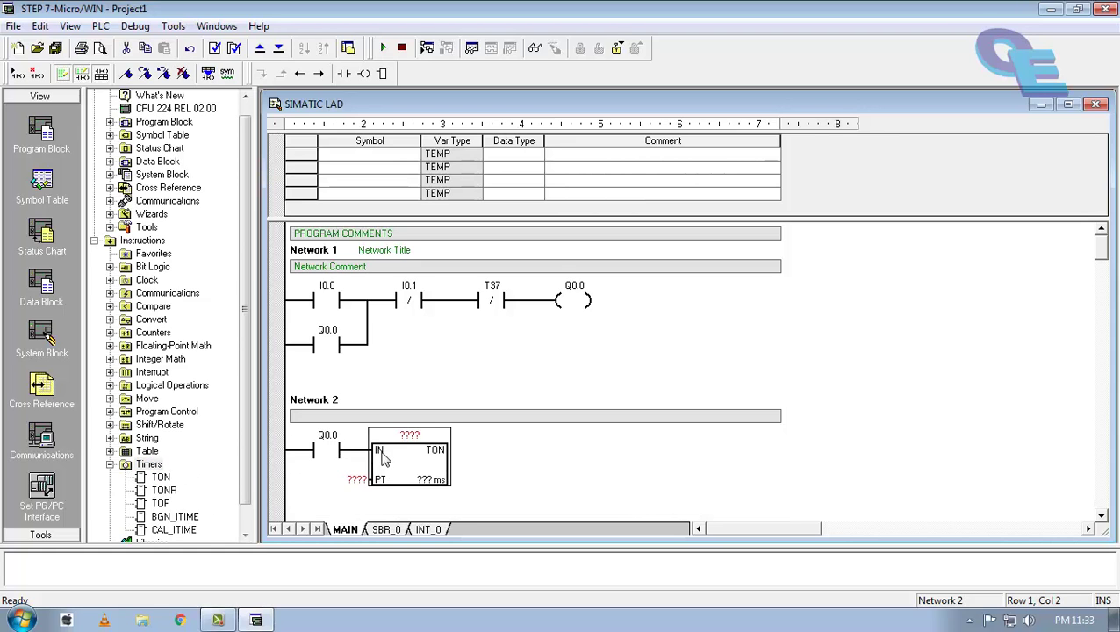
{"action": "left_click", "coordinate": [412, 434]}
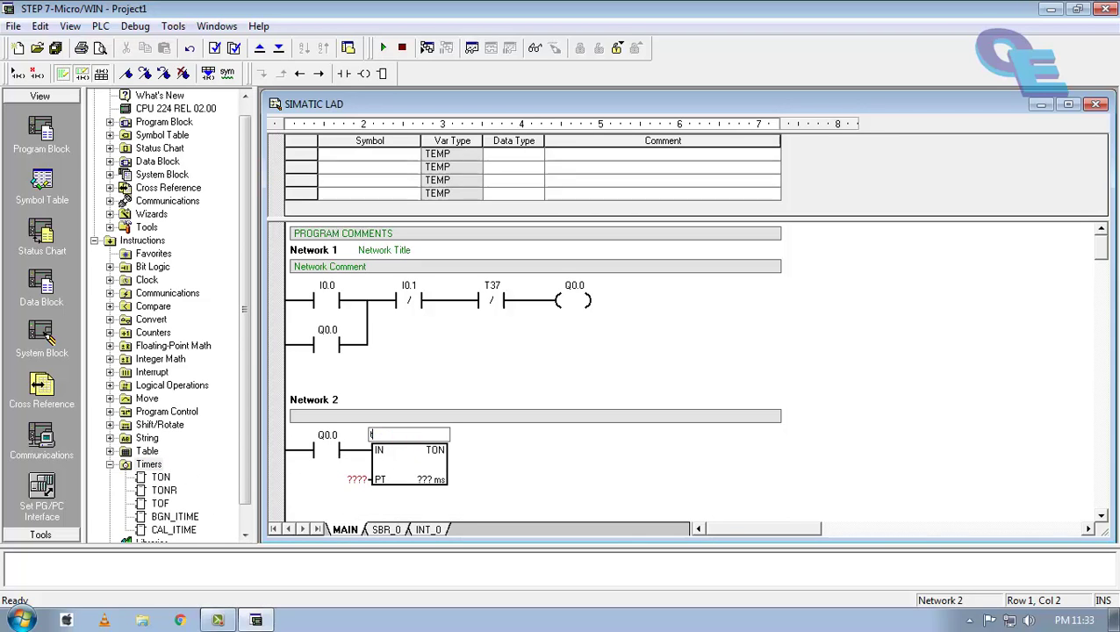
{"action": "type", "text": "T37"}
{"action": "key", "text": "Return"}
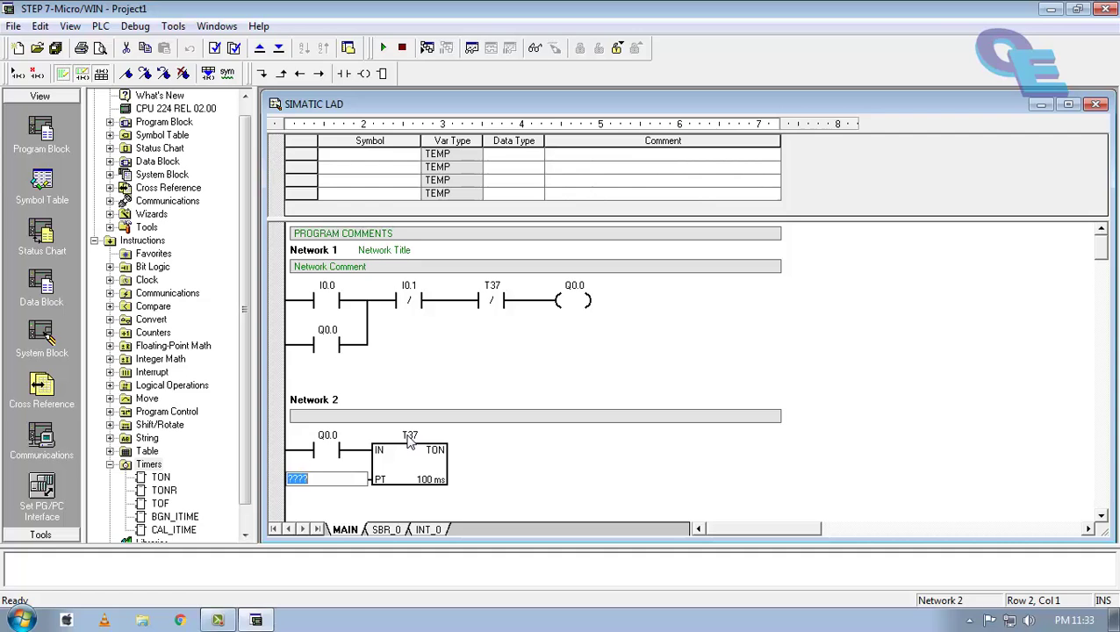
{"action": "type", "text": "1"}
{"action": "type", "text": "0"}
{"action": "left_click", "coordinate": [409, 442]}
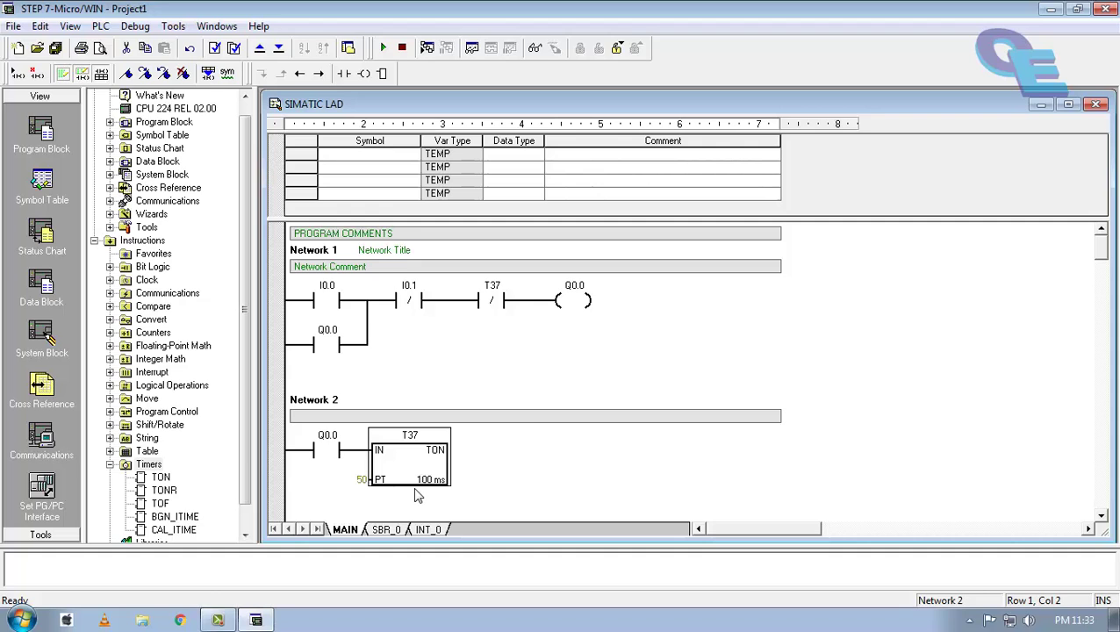
Move to Network 3 and start its rung with a normally-open Q0.0 contact.
{"action": "left_click", "coordinate": [514, 463]}
{"action": "scroll", "coordinate": [513, 460], "scroll_direction": "down", "scroll_amount": 3}
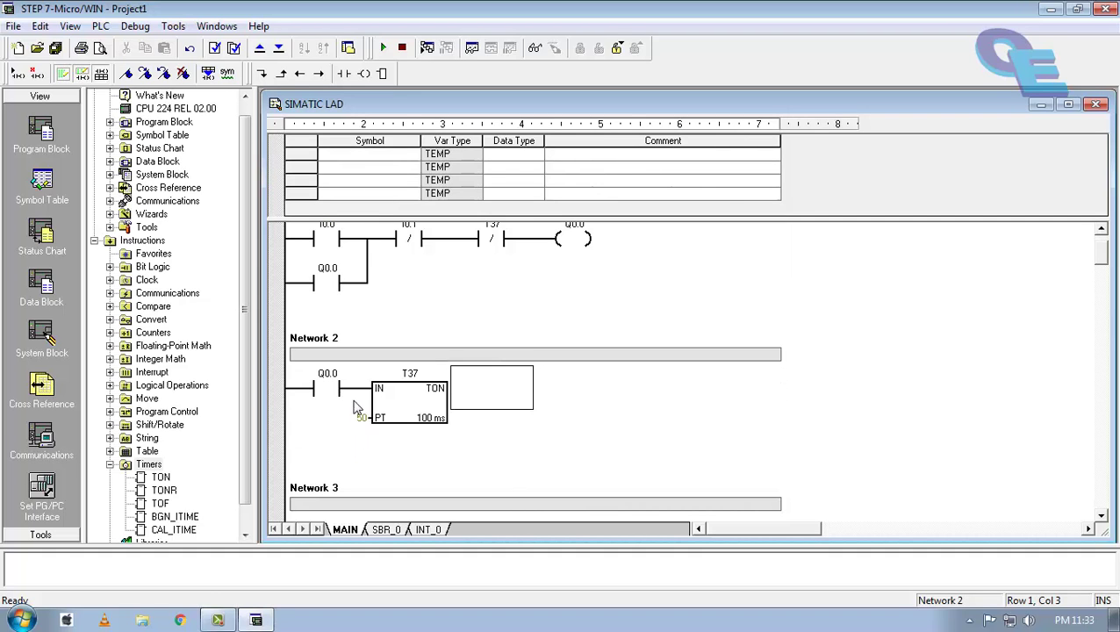
{"action": "left_click", "coordinate": [440, 413]}
{"action": "scroll", "coordinate": [527, 316], "scroll_direction": "up", "scroll_amount": 1}
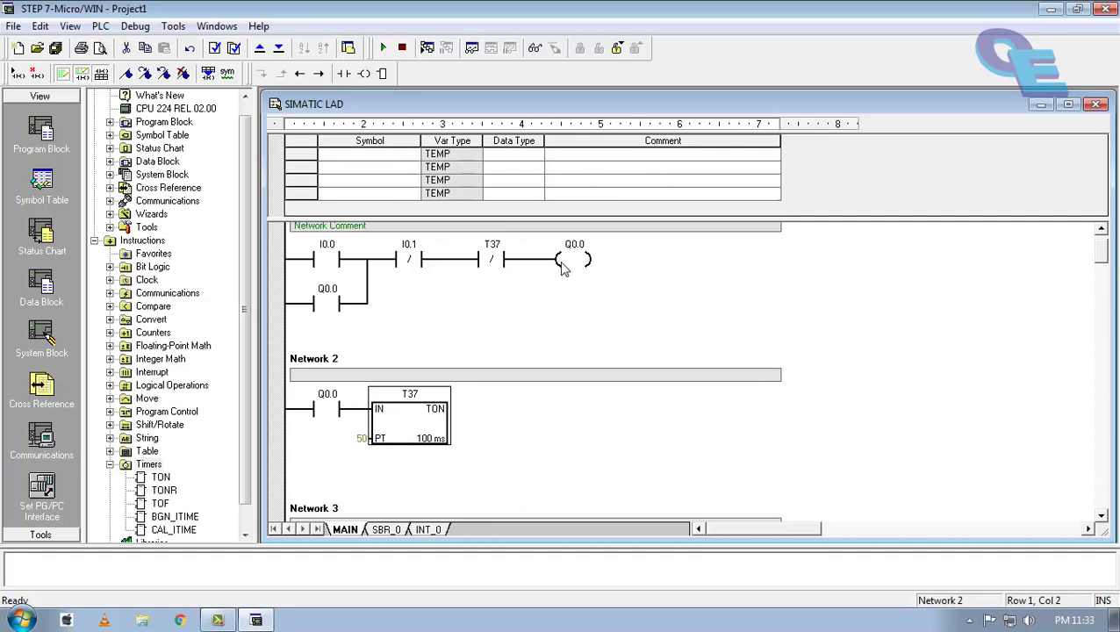
{"action": "left_click", "coordinate": [573, 269]}
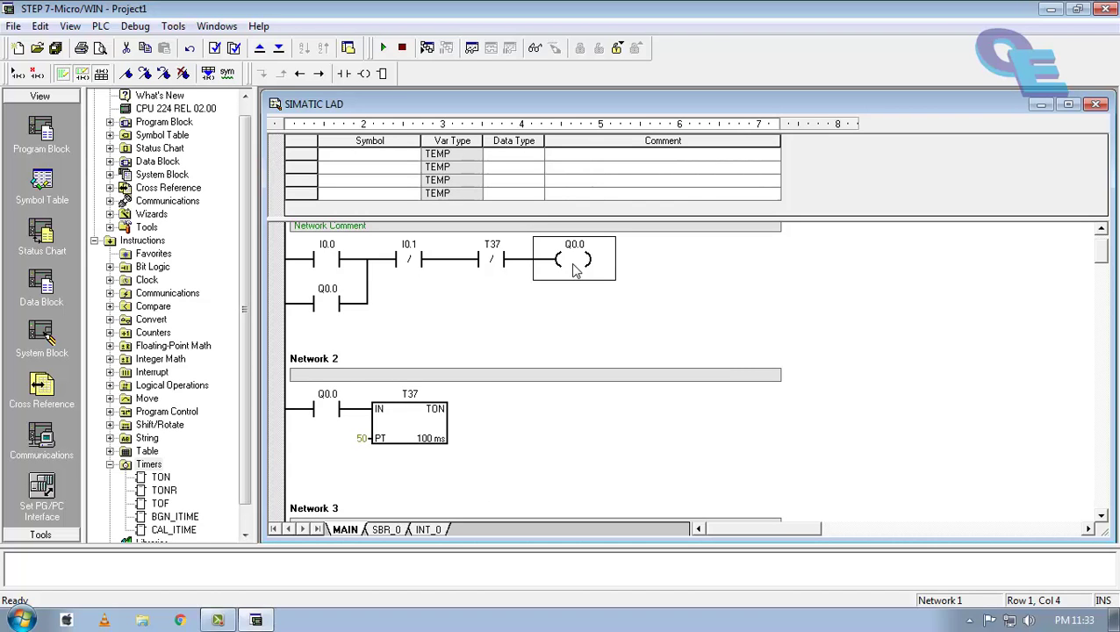
{"action": "scroll", "coordinate": [564, 325], "scroll_direction": "down", "scroll_amount": 3}
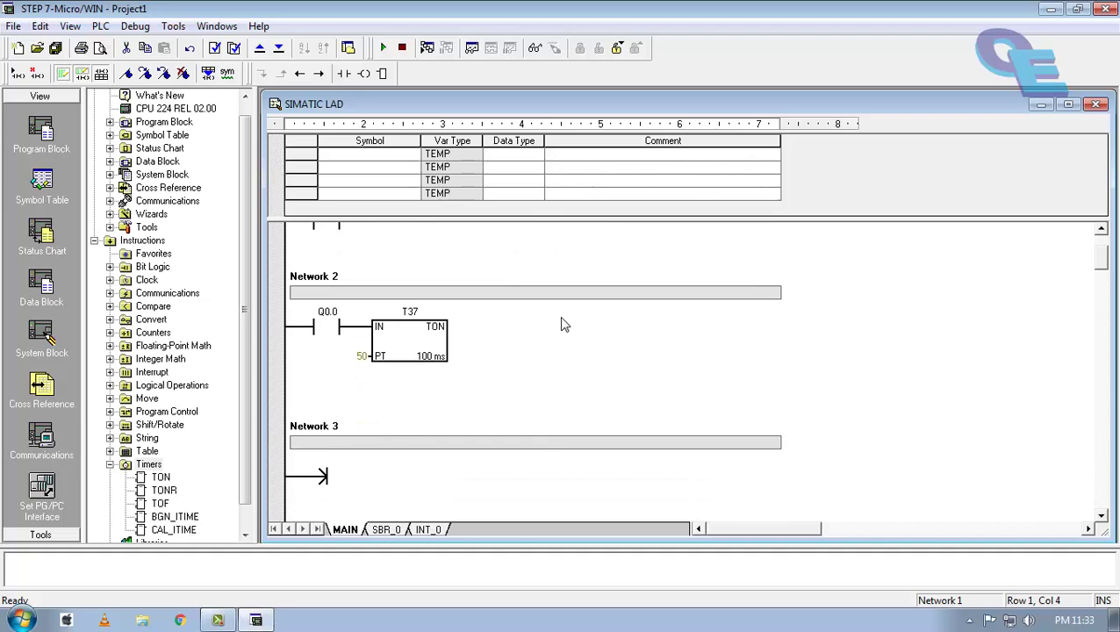
{"action": "scroll", "coordinate": [565, 324], "scroll_direction": "down", "scroll_amount": 1}
{"action": "left_click", "coordinate": [328, 453]}
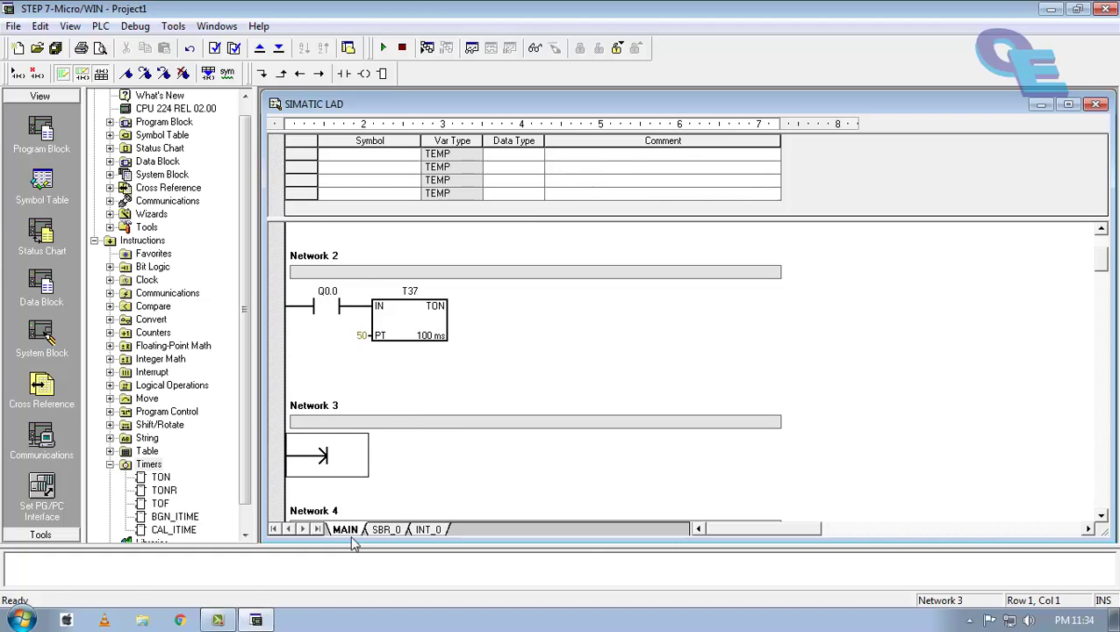
{"action": "left_click", "coordinate": [343, 74]}
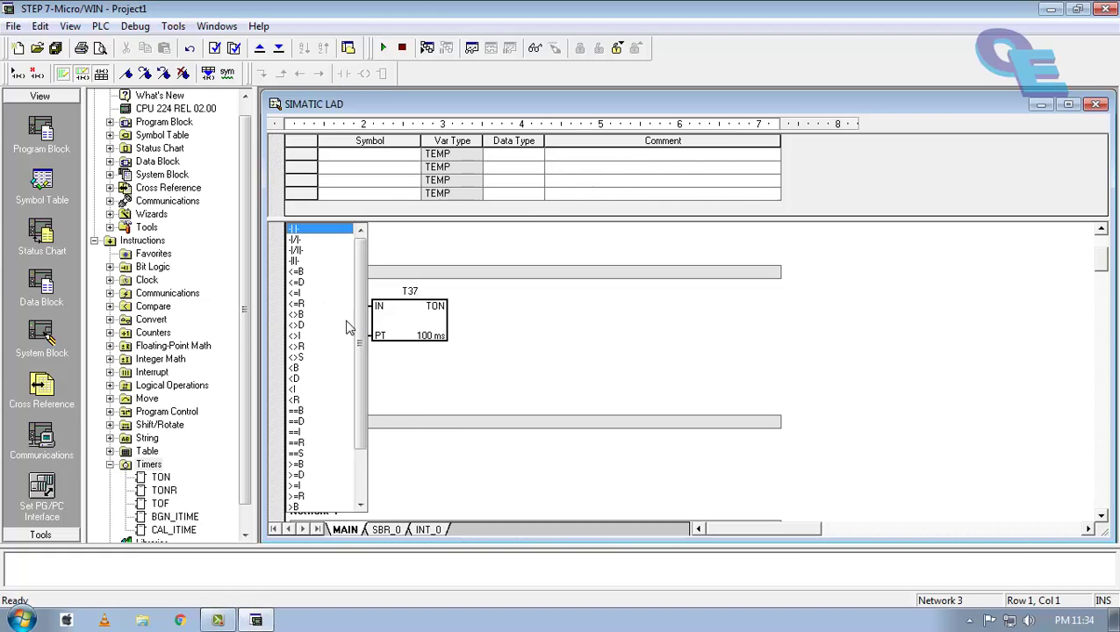
{"action": "left_click", "coordinate": [310, 232]}
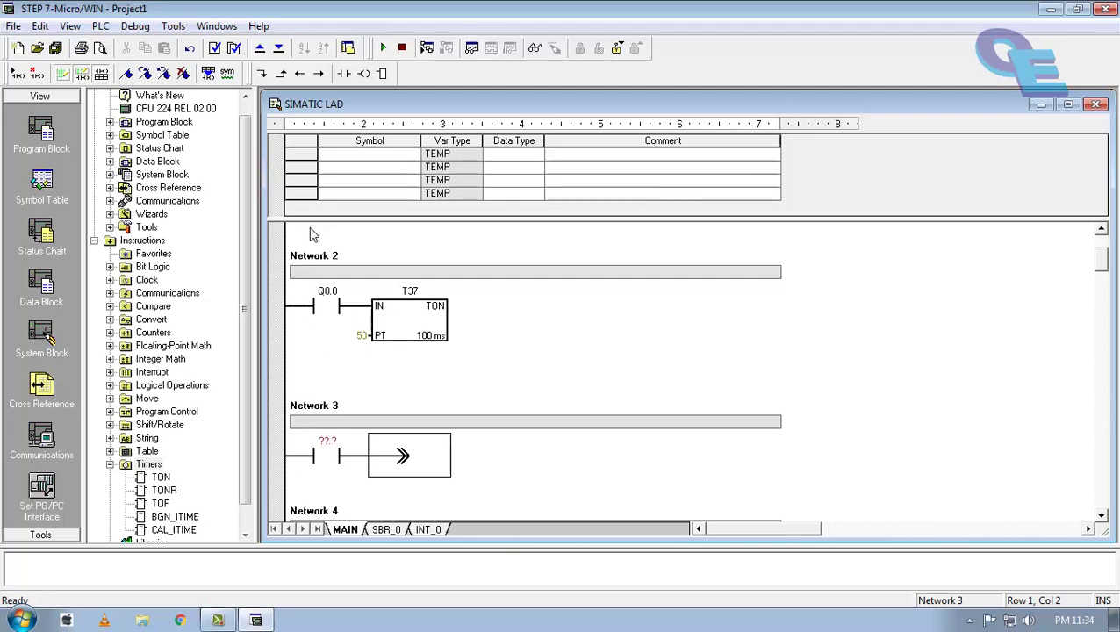
{"action": "key", "text": "Left"}
{"action": "type", "text": "q0."}
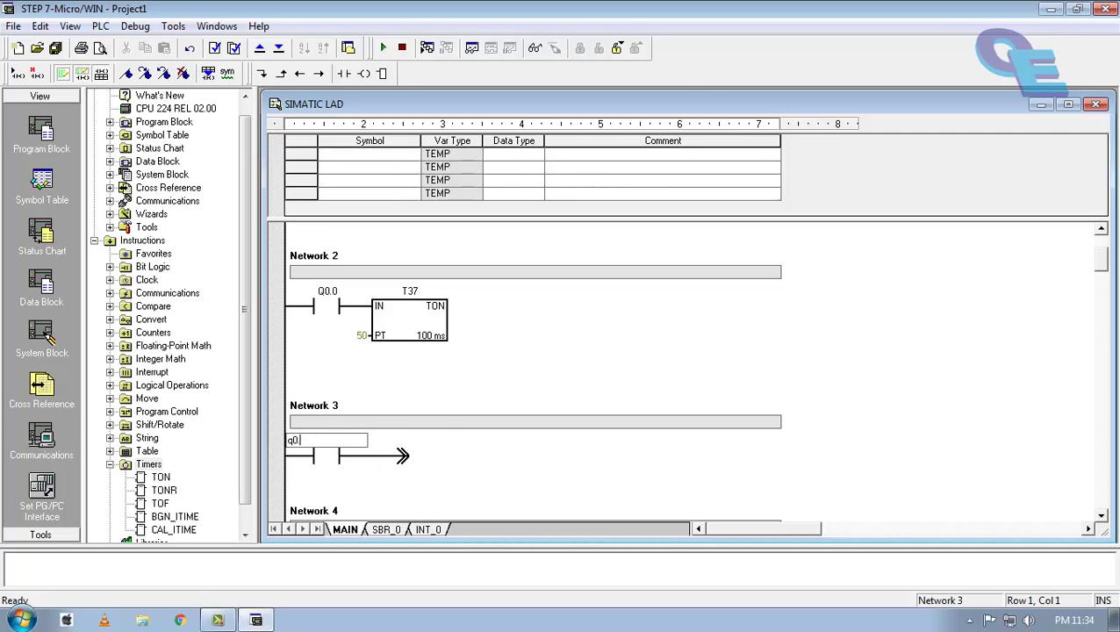
{"action": "type", "text": "0"}
{"action": "key", "text": "Return"}
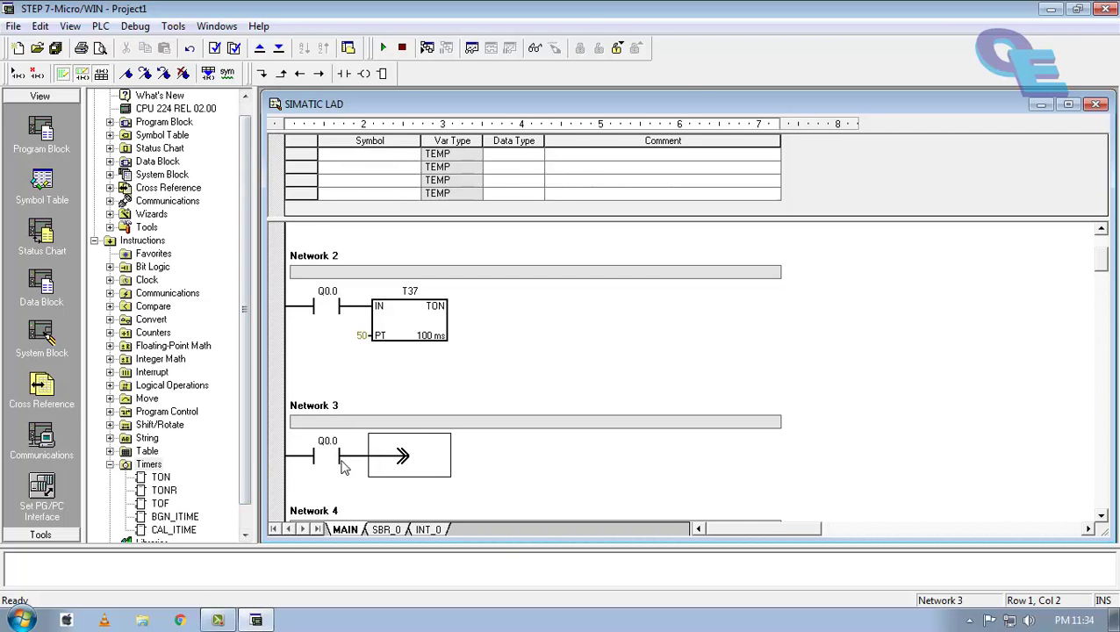
Follow the Q0.0 contact with a negative-edge N transition and an output coil Q0.1.
{"action": "left_click", "coordinate": [344, 76]}
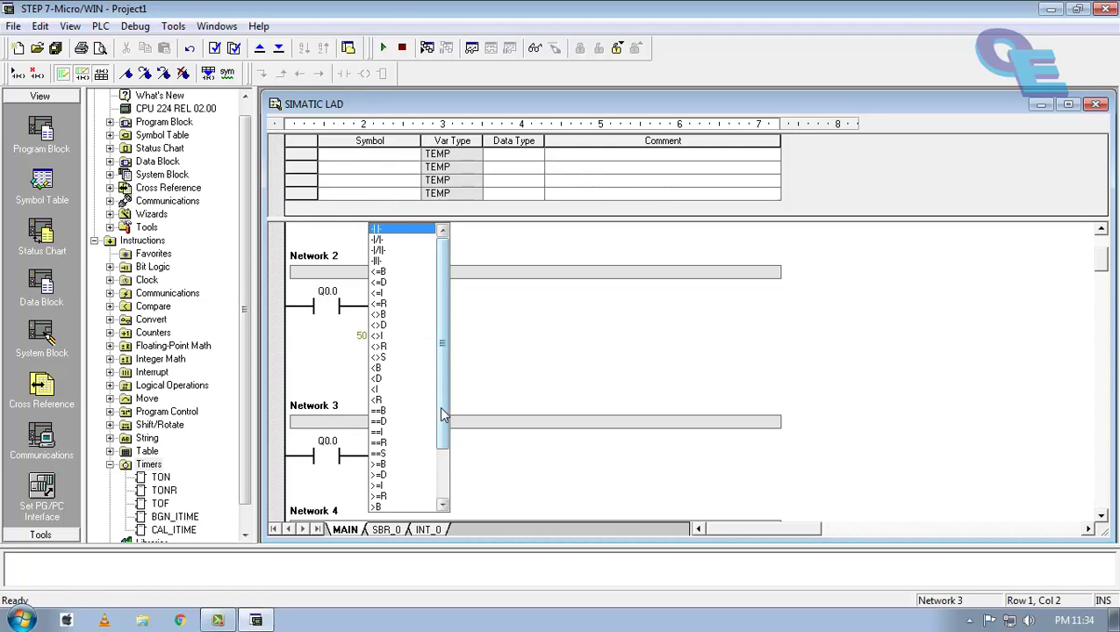
{"action": "left_click_drag", "start_coordinate": [447, 422], "coordinate": [454, 492]}
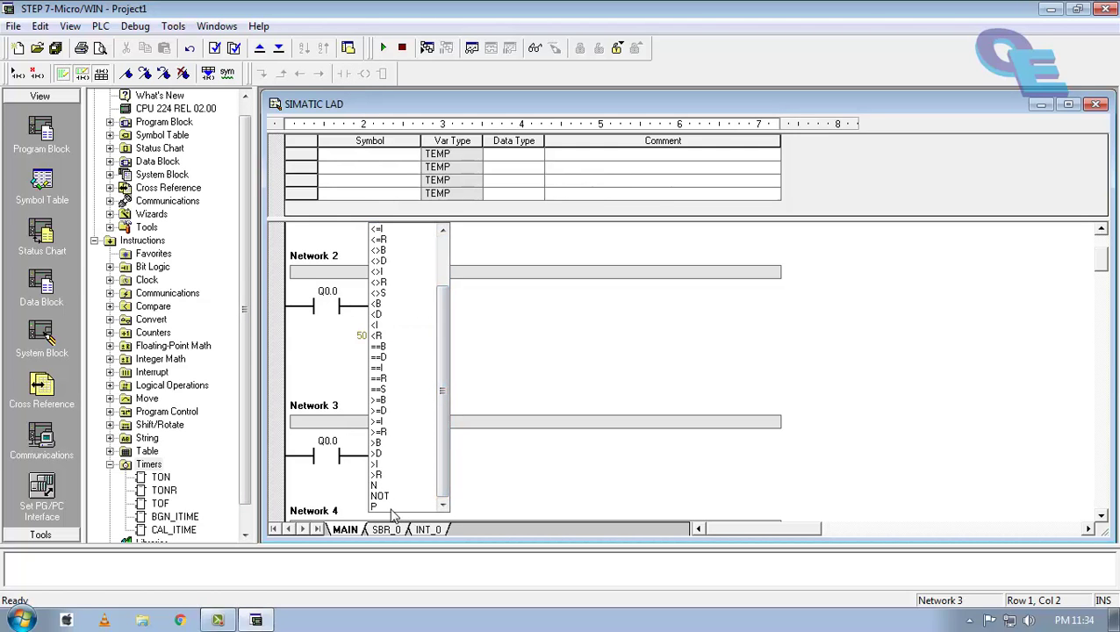
{"action": "left_click", "coordinate": [380, 486]}
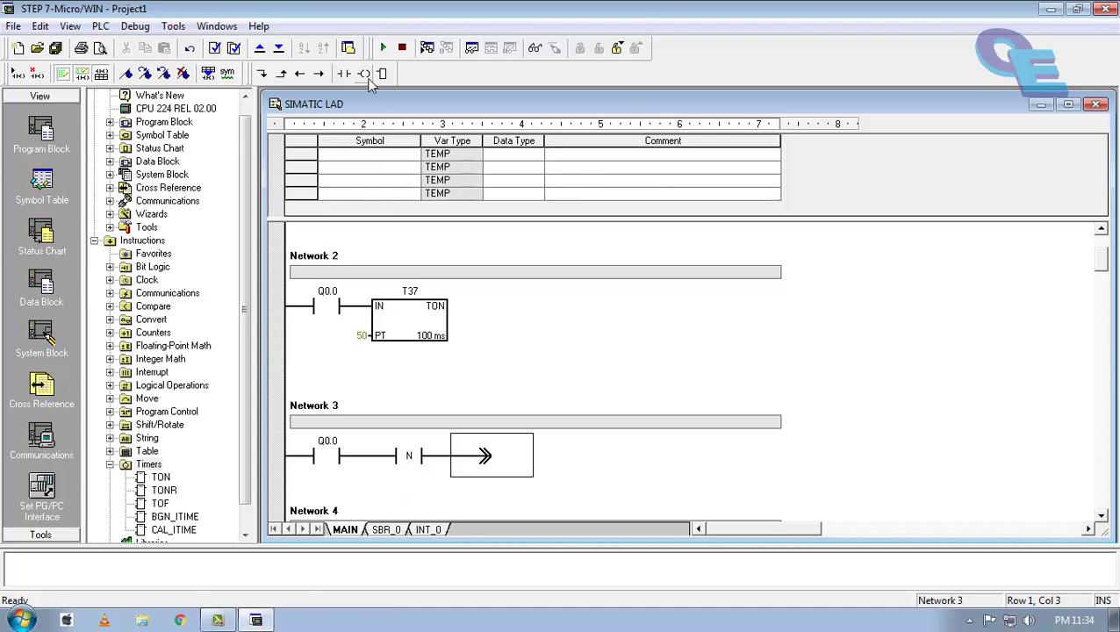
{"action": "left_click", "coordinate": [318, 73]}
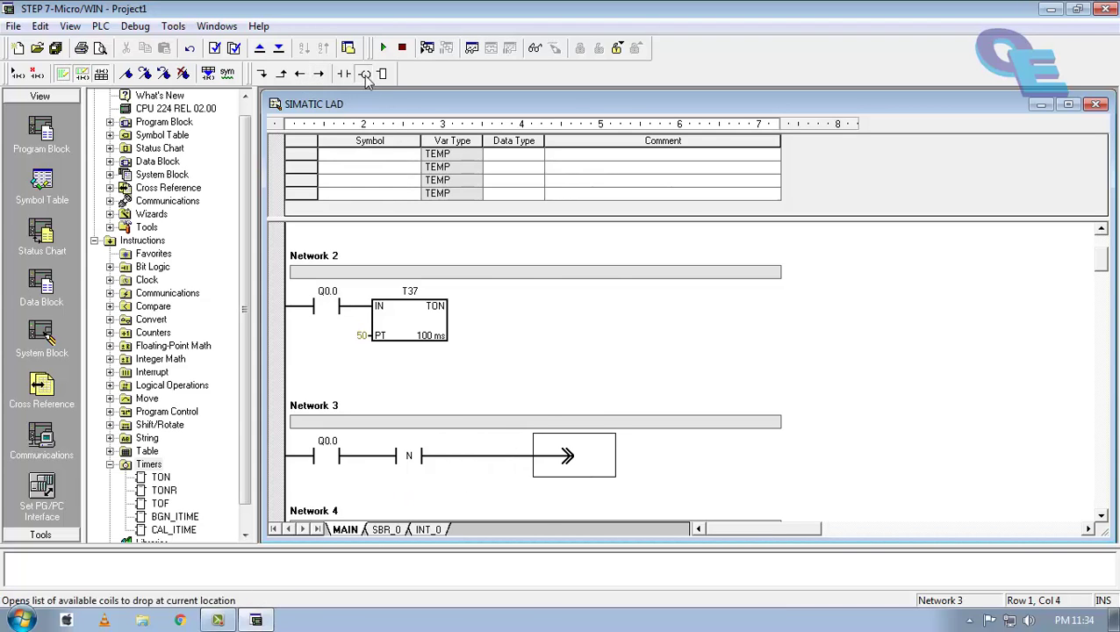
{"action": "left_click", "coordinate": [364, 74]}
{"action": "left_click", "coordinate": [542, 249]}
{"action": "type", "text": "q0.1"}
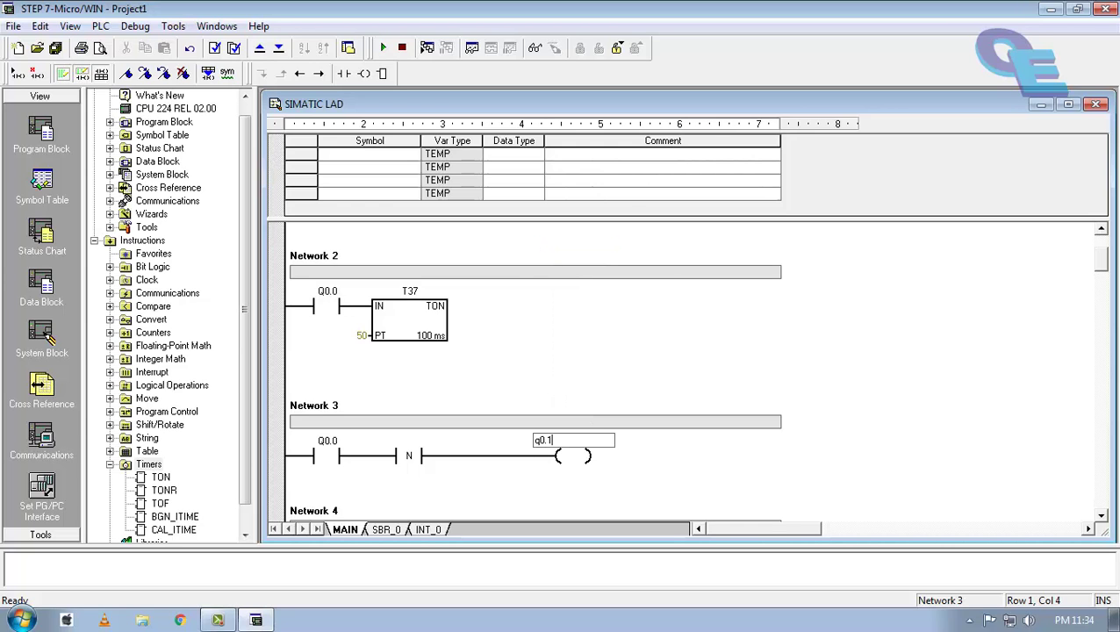
{"action": "key", "text": "Return"}
{"action": "scroll", "coordinate": [685, 290], "scroll_direction": "down", "scroll_amount": 1}
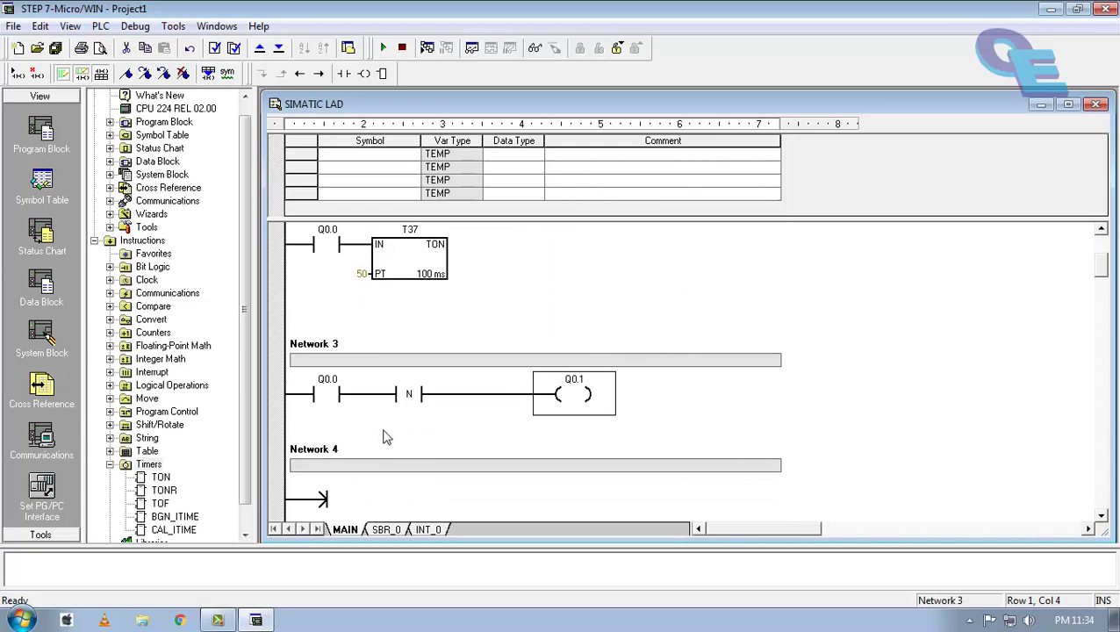
Add a Q0.1 seal-in contact on a branch parallel with the Q0.0 contact.
{"action": "left_click", "coordinate": [309, 428]}
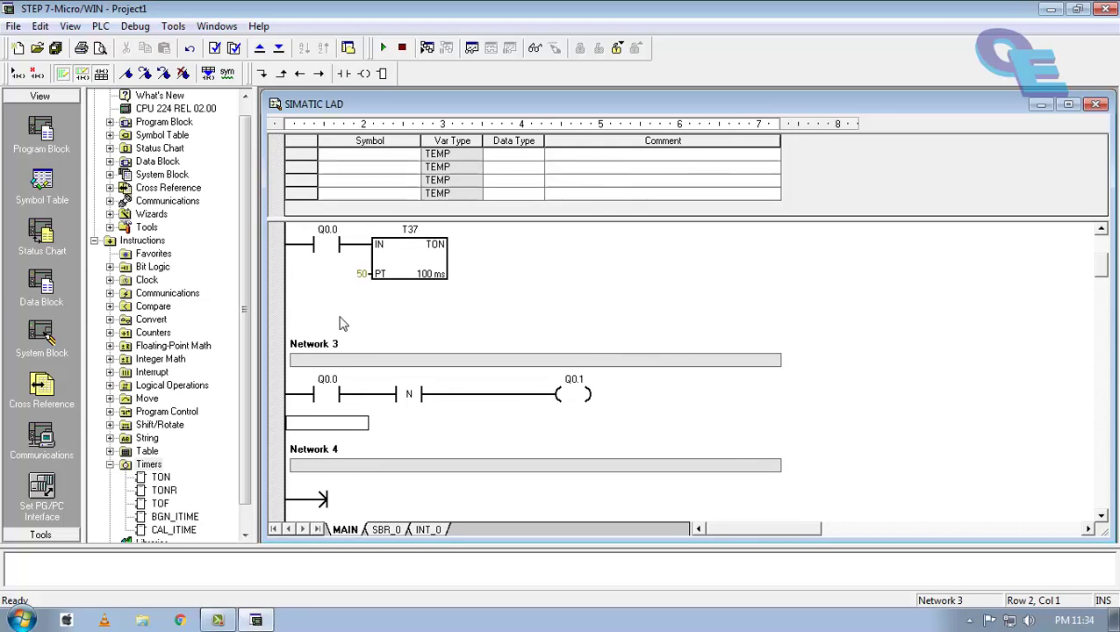
{"action": "left_click", "coordinate": [343, 75]}
{"action": "left_click", "coordinate": [316, 427]}
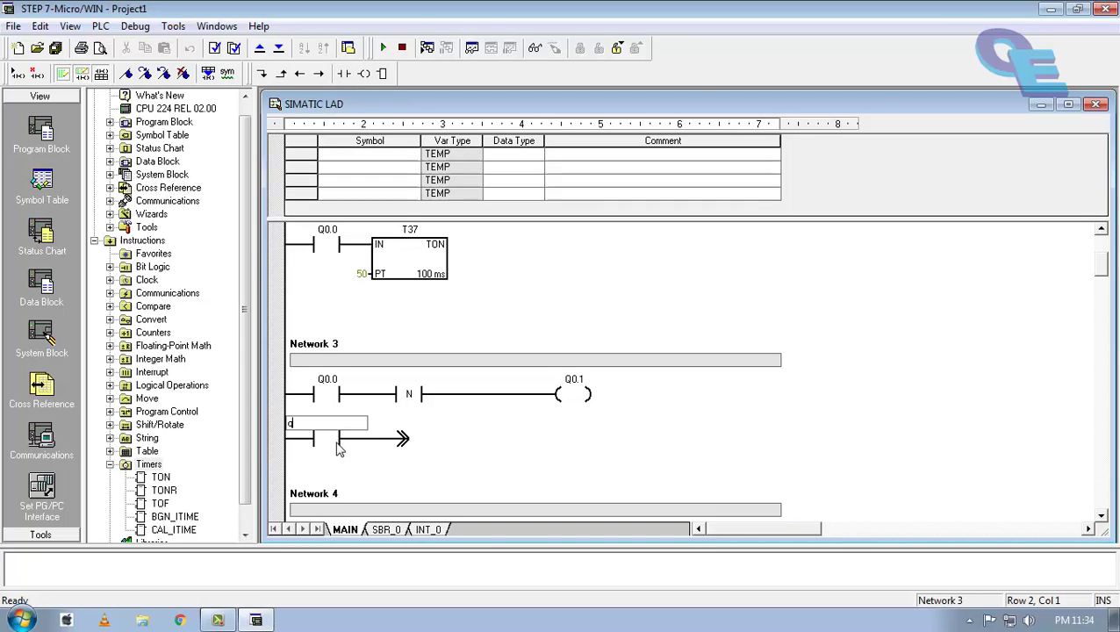
{"action": "type", "text": "q0.1"}
{"action": "key", "text": "Return"}
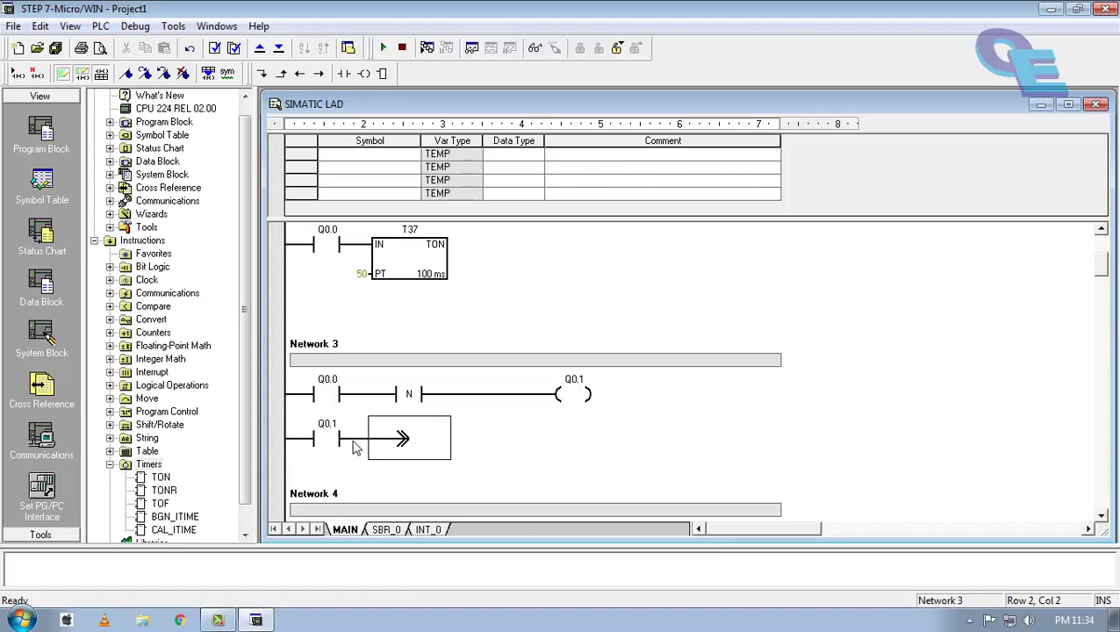
{"action": "left_click", "coordinate": [282, 75]}
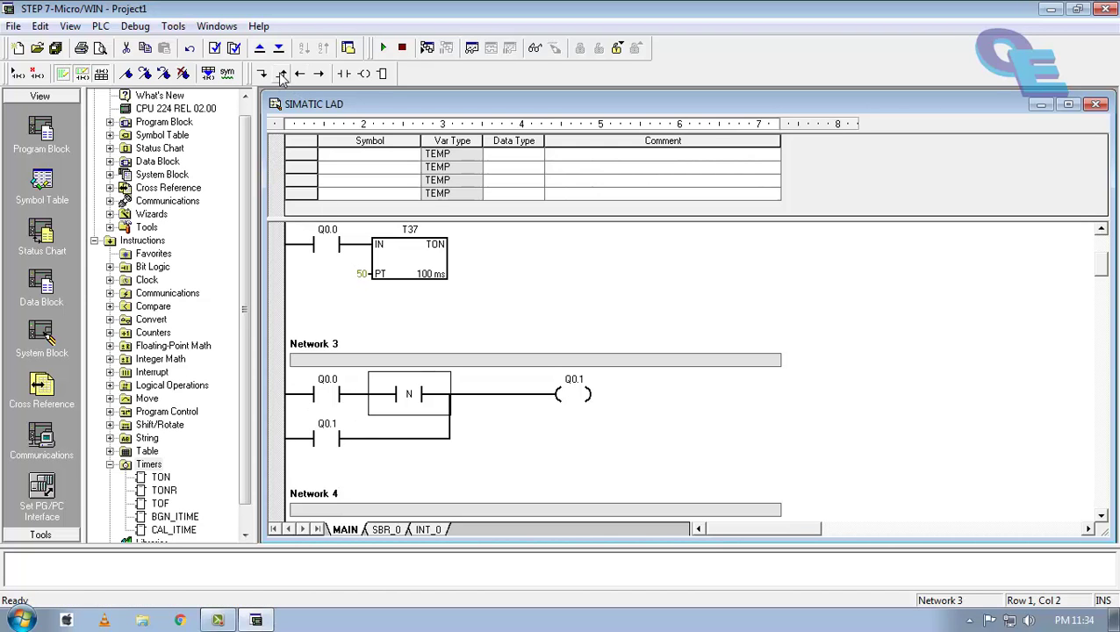
Insert a normally-closed I0.2 contact just before the Q0.1 coil.
{"action": "left_click", "coordinate": [579, 397]}
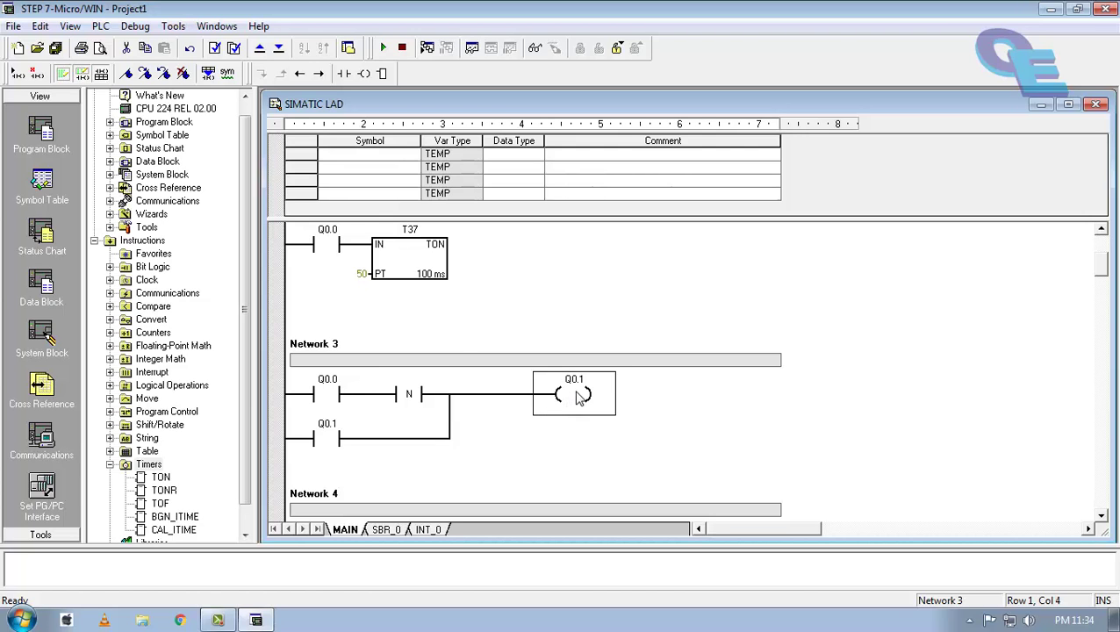
{"action": "left_click", "coordinate": [485, 395]}
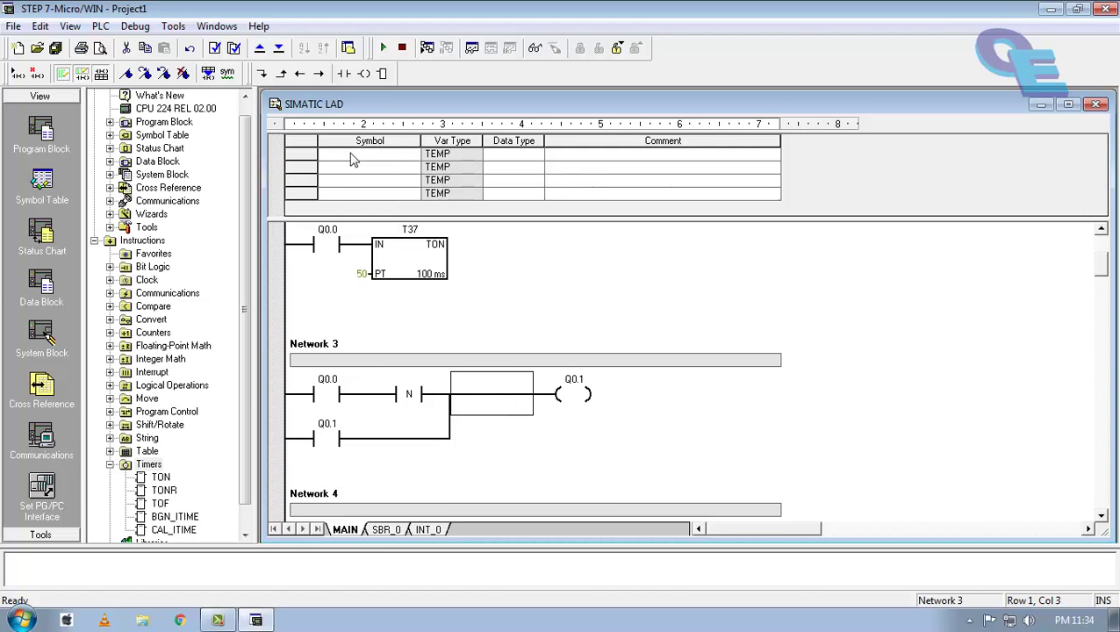
{"action": "left_click", "coordinate": [343, 74]}
{"action": "left_click", "coordinate": [472, 393]}
{"action": "left_click", "coordinate": [495, 381]}
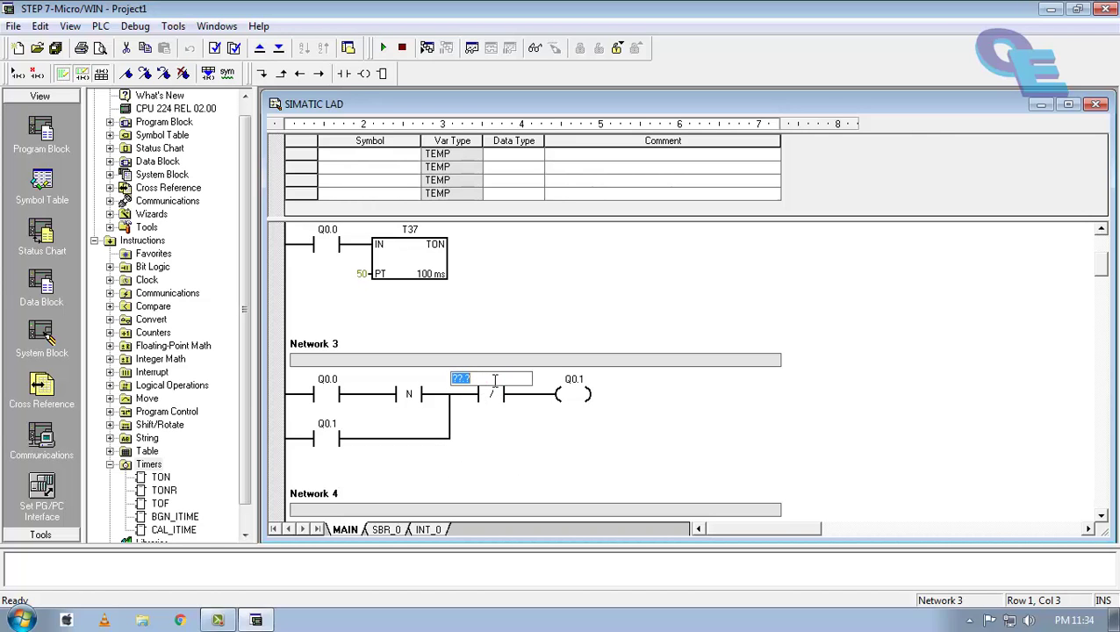
{"action": "type", "text": "I0.2"}
{"action": "key", "text": "Return"}
{"action": "left_click", "coordinate": [508, 420]}
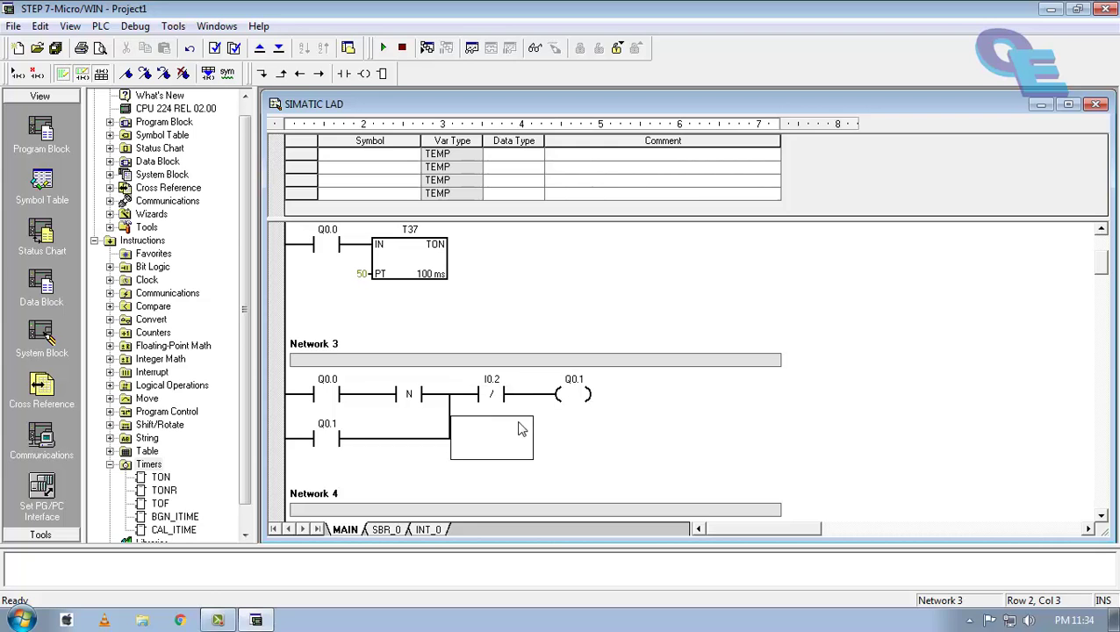
{"action": "scroll", "coordinate": [509, 420], "scroll_direction": "up", "scroll_amount": 3}
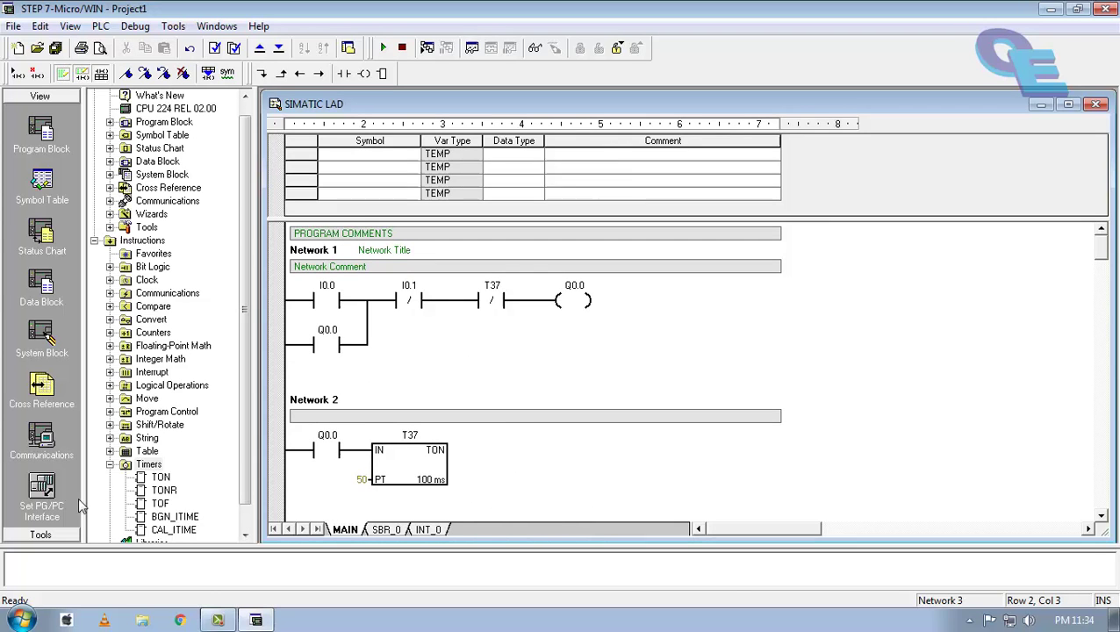
Choose the PC/PPI cable(PPI) interface with its local connection on COM4.
{"action": "left_click", "coordinate": [51, 502]}
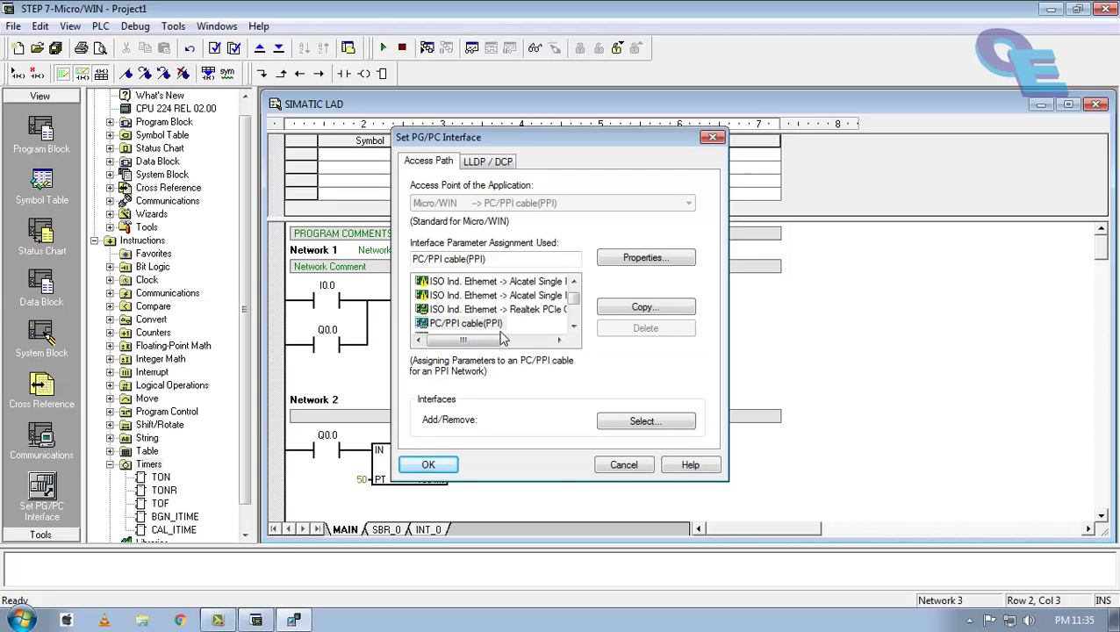
{"action": "left_click", "coordinate": [638, 260]}
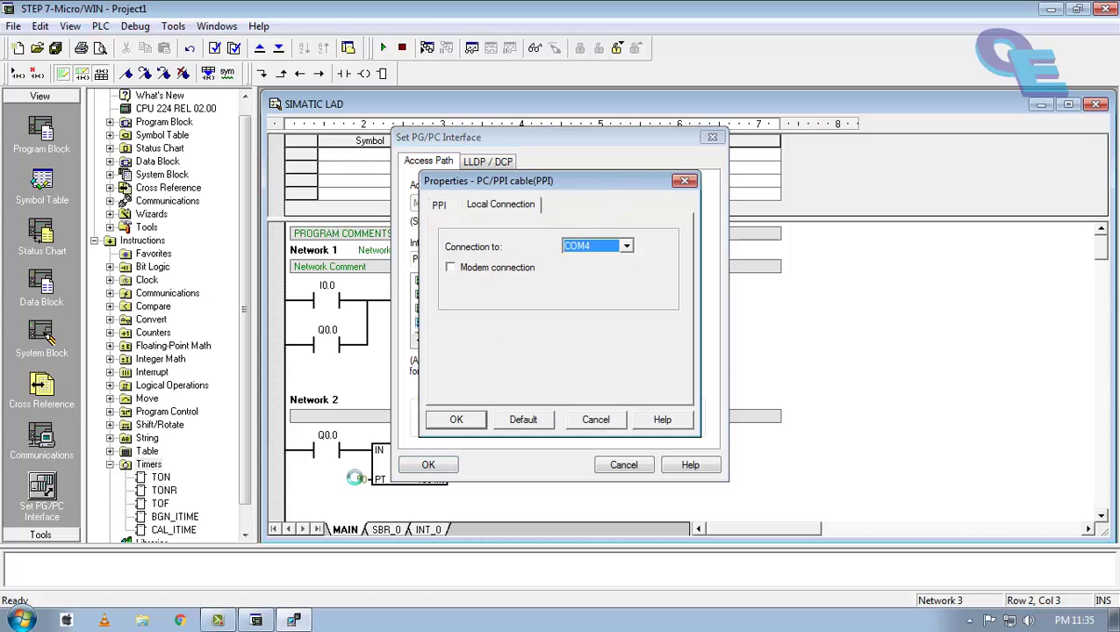
{"action": "left_click", "coordinate": [627, 247]}
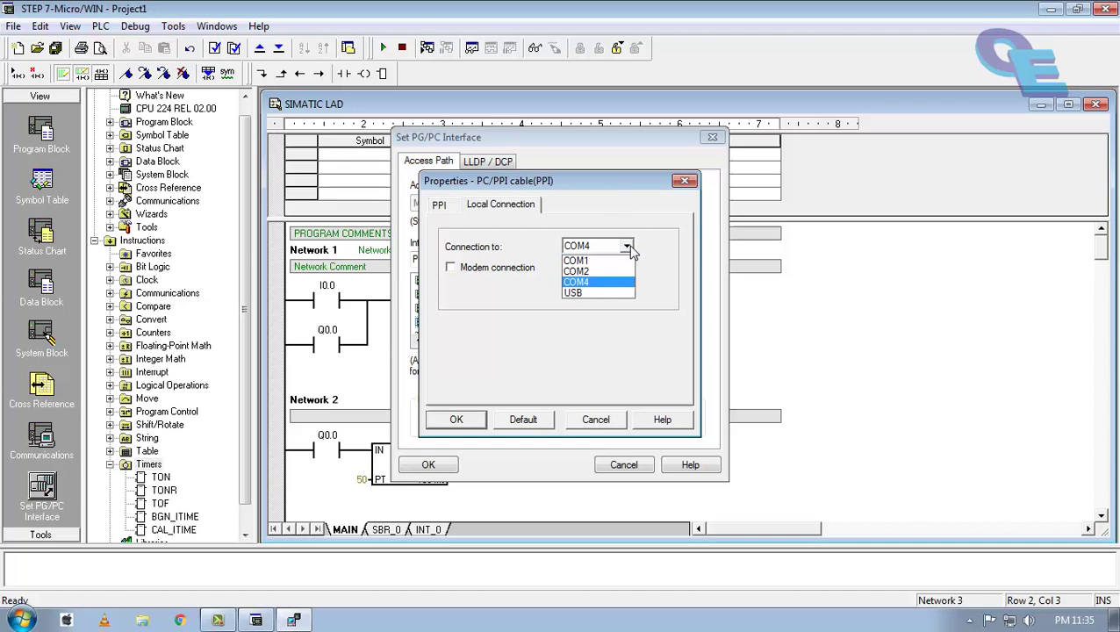
{"action": "left_click", "coordinate": [620, 281]}
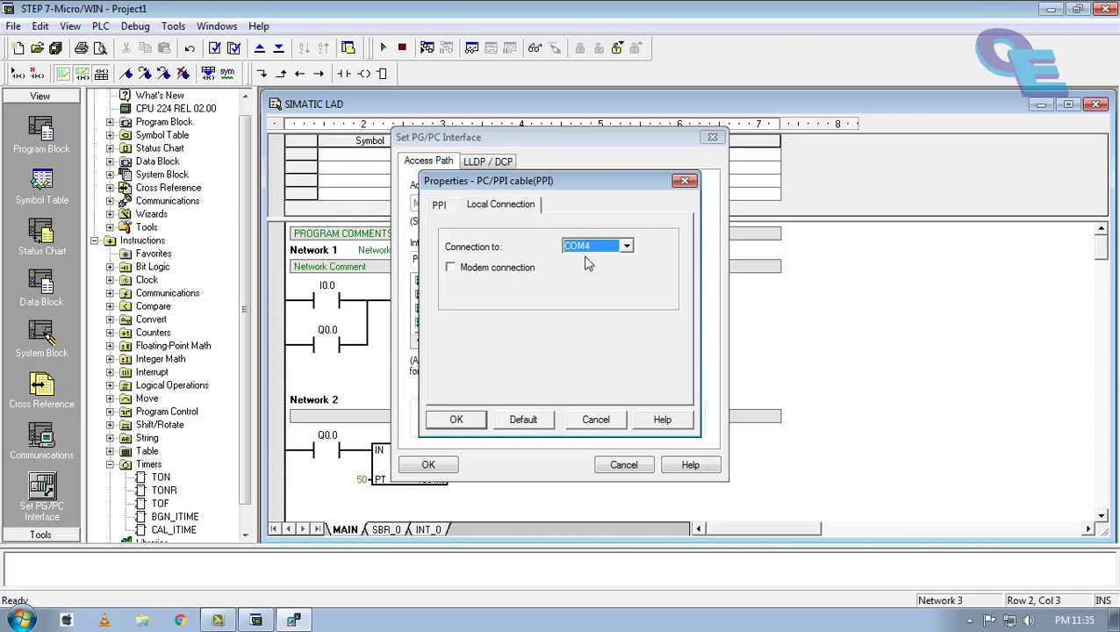
{"action": "left_click", "coordinate": [478, 420]}
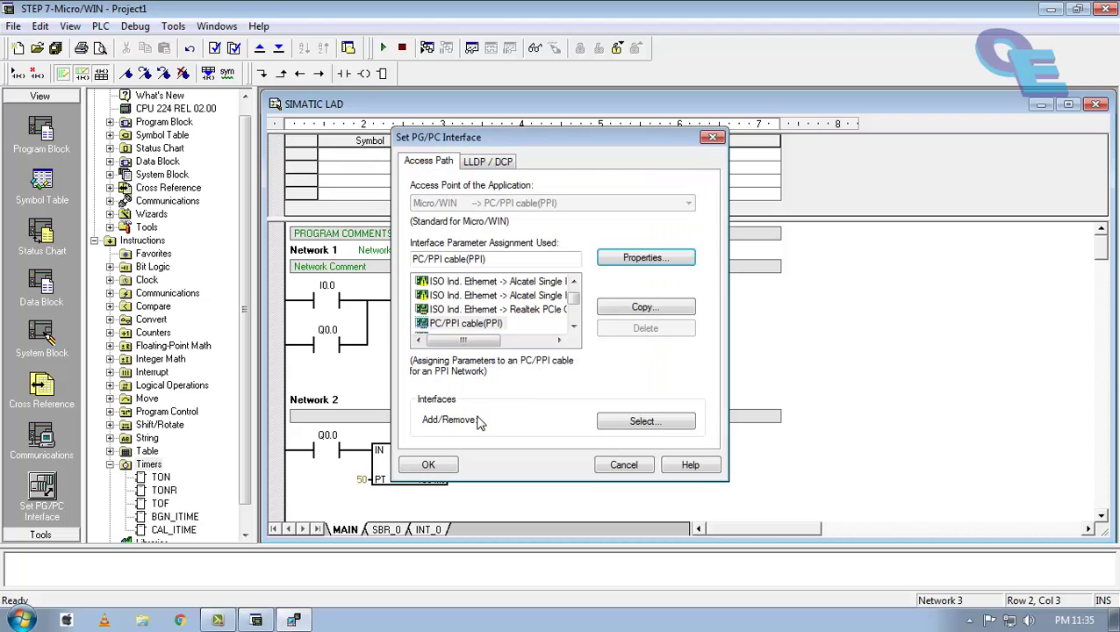
{"action": "left_click", "coordinate": [428, 464]}
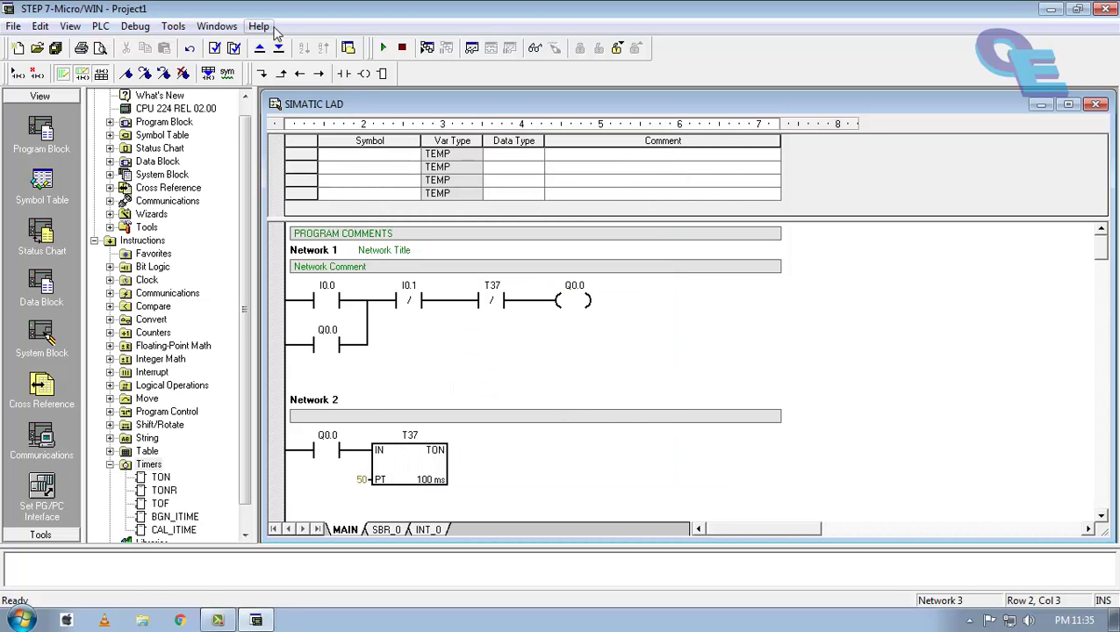
Compile all and download to the CPU 224, allowing STOP then returning the PLC to RUN.
{"action": "left_click", "coordinate": [233, 48]}
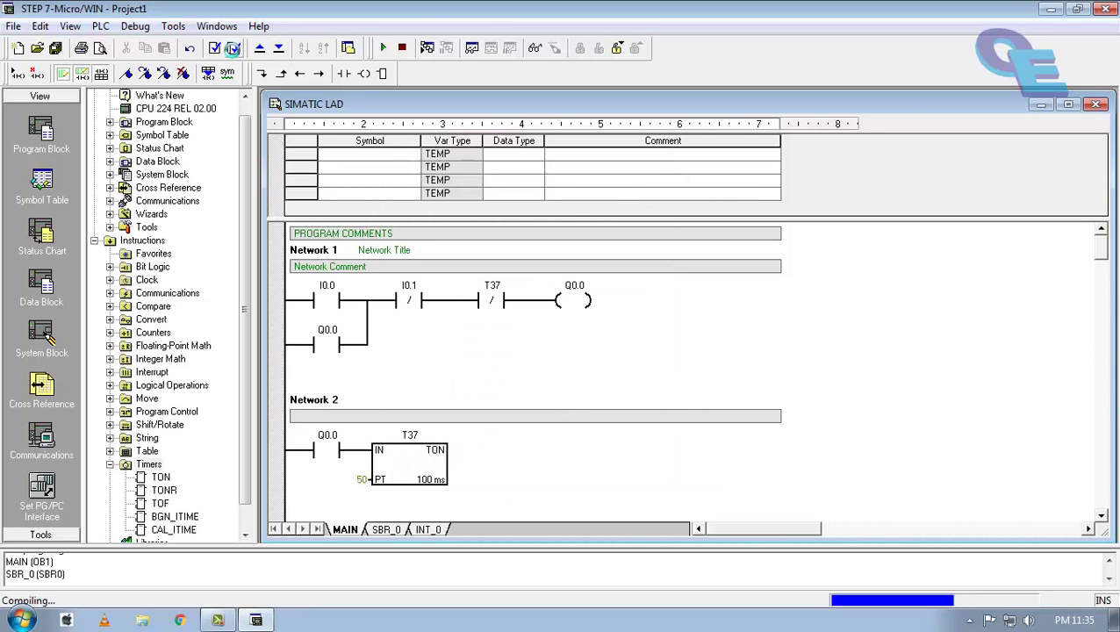
{"action": "left_click", "coordinate": [278, 49]}
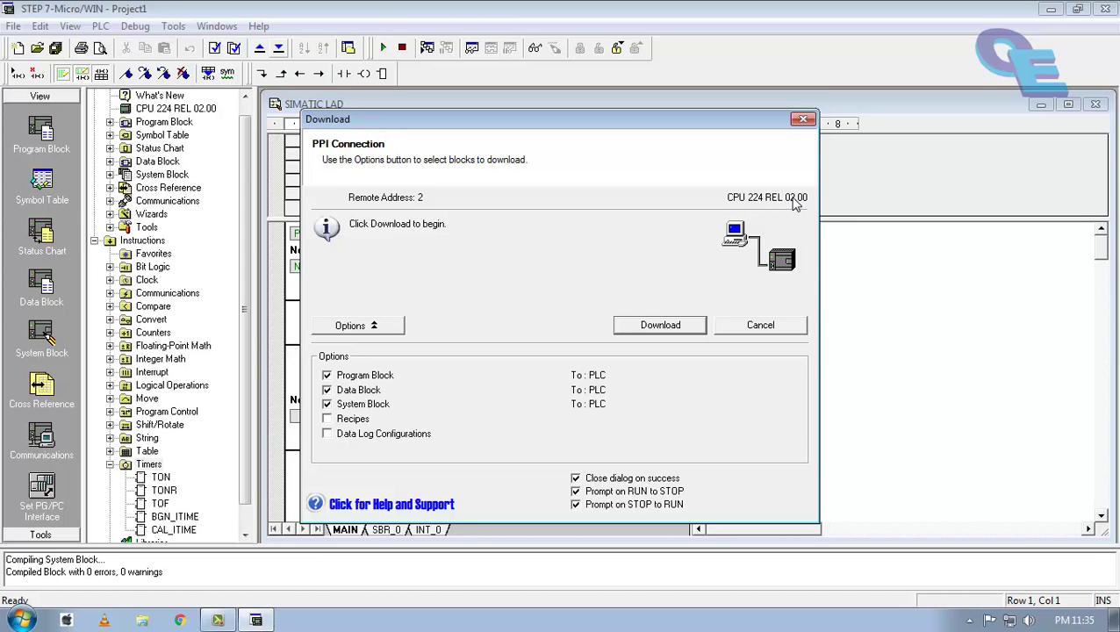
{"action": "left_click", "coordinate": [684, 329]}
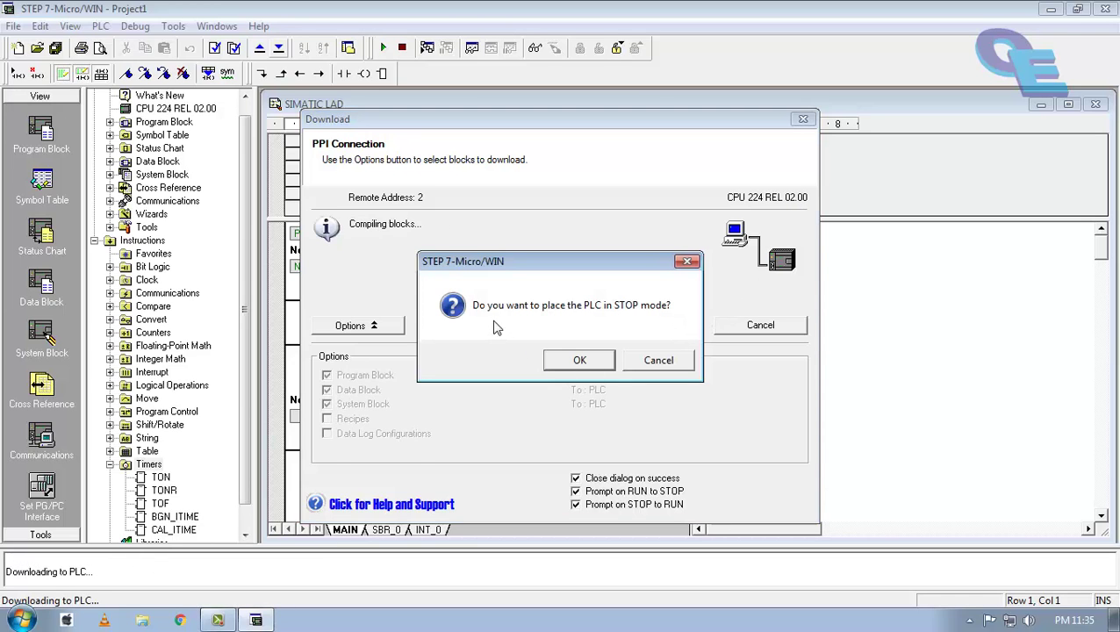
{"action": "left_click", "coordinate": [590, 364]}
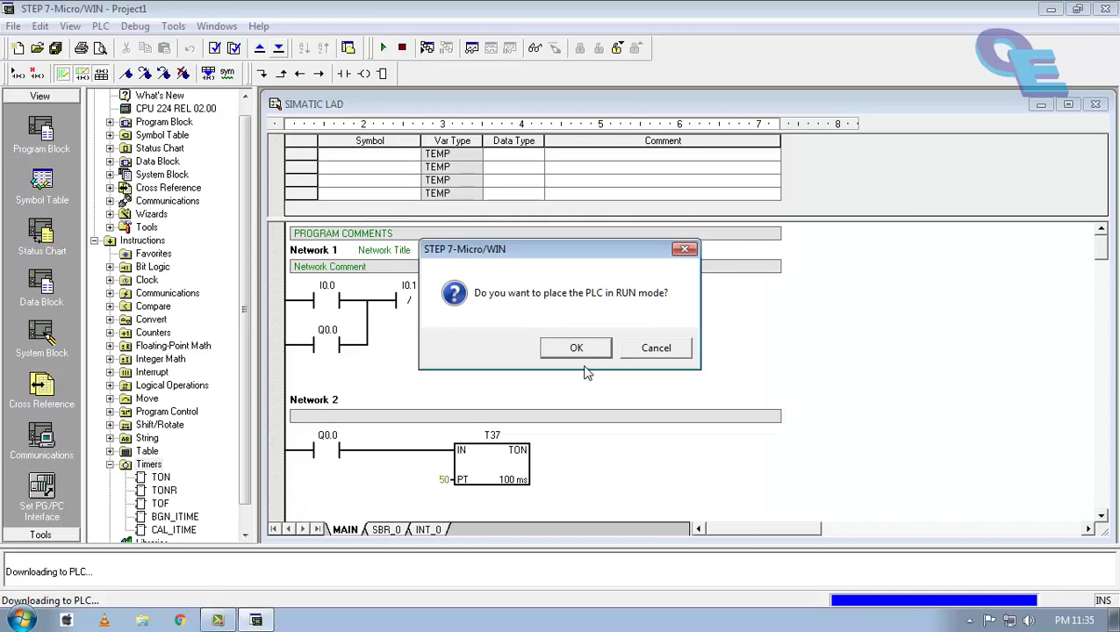
{"action": "left_click", "coordinate": [583, 353]}
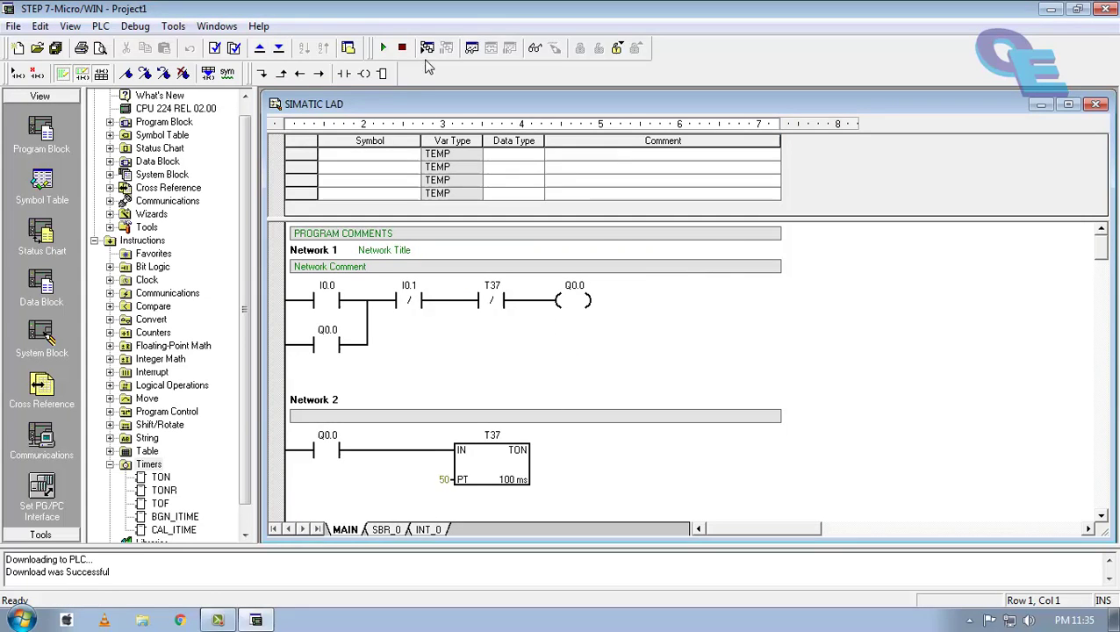
Turn on Program Status and scroll through Networks 1–3 to watch Q0.0, T37 and Q0.1 change.
{"action": "left_click", "coordinate": [428, 49]}
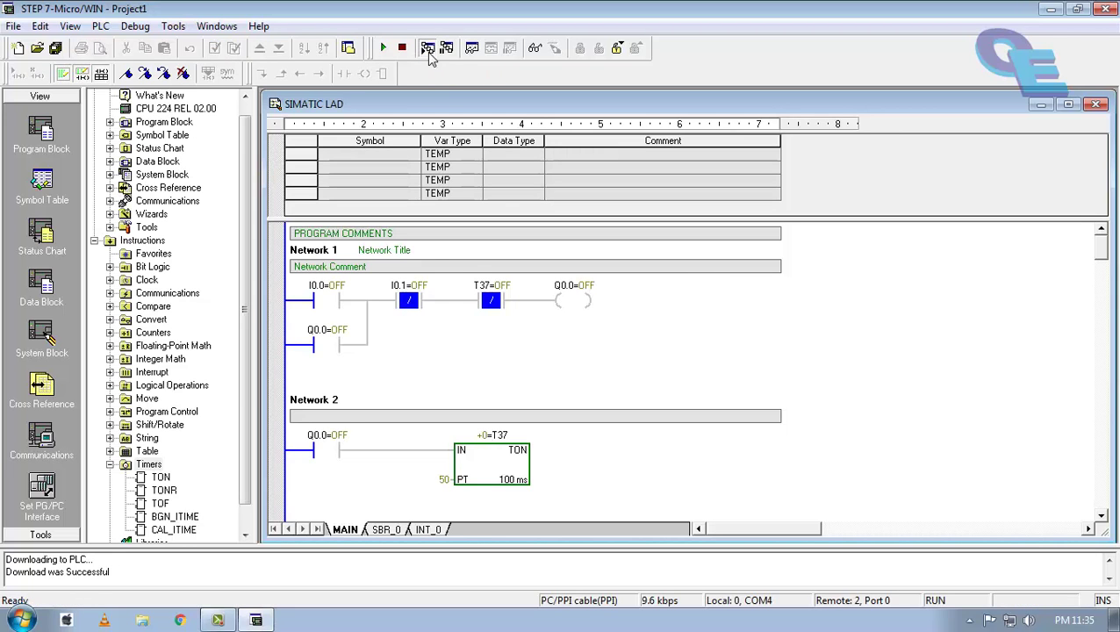
{"action": "left_click", "coordinate": [445, 337]}
{"action": "scroll", "coordinate": [444, 332], "scroll_direction": "down", "scroll_amount": 3}
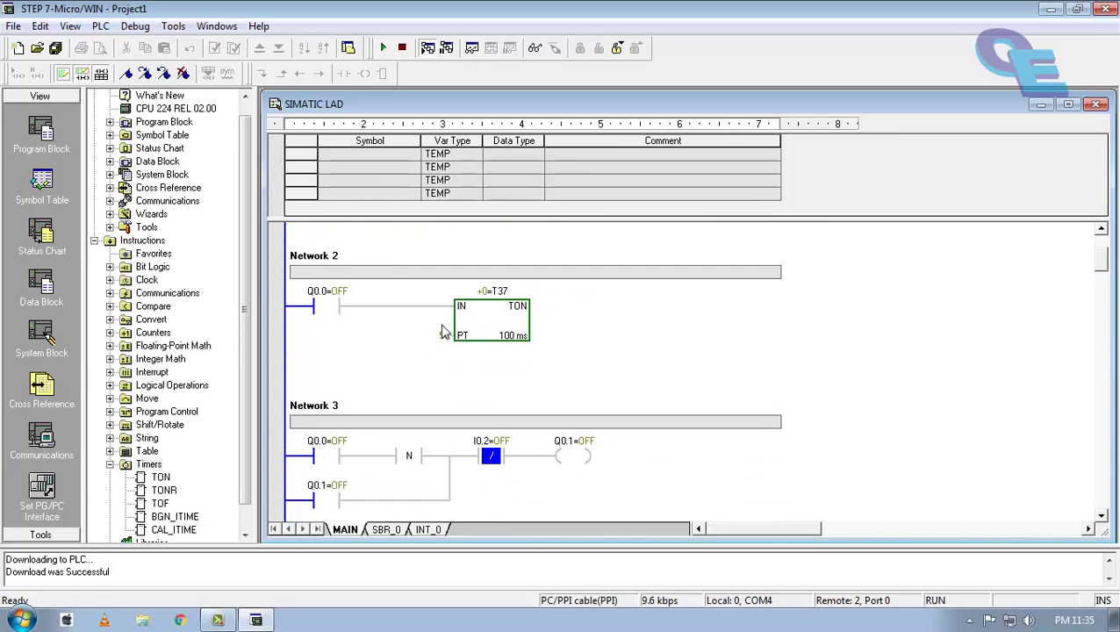
{"action": "scroll", "coordinate": [443, 332], "scroll_direction": "up", "scroll_amount": 3}
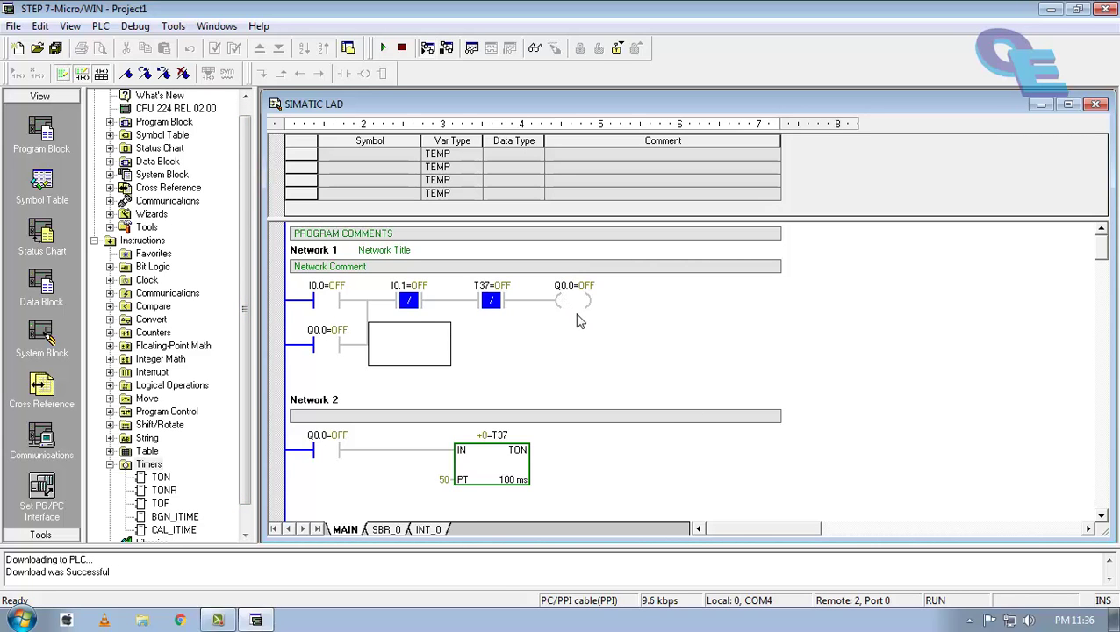
{"action": "scroll", "coordinate": [566, 369], "scroll_direction": "down", "scroll_amount": 1}
{"action": "scroll", "coordinate": [563, 384], "scroll_direction": "down", "scroll_amount": 1}
{"action": "scroll", "coordinate": [563, 383], "scroll_direction": "down", "scroll_amount": 1}
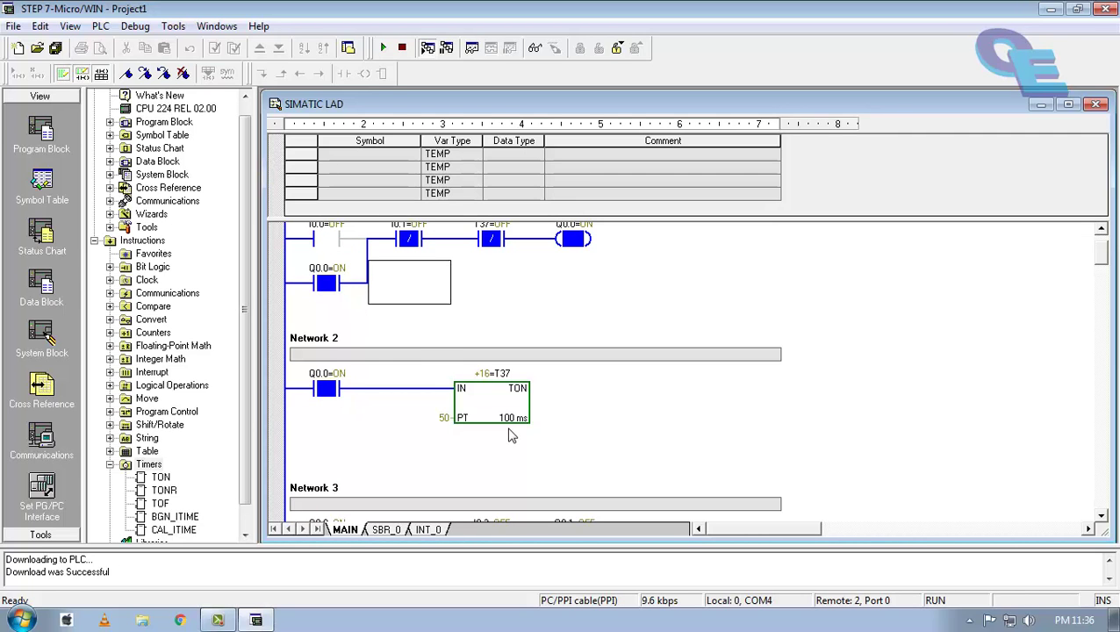
{"action": "scroll", "coordinate": [465, 334], "scroll_direction": "down", "scroll_amount": 2}
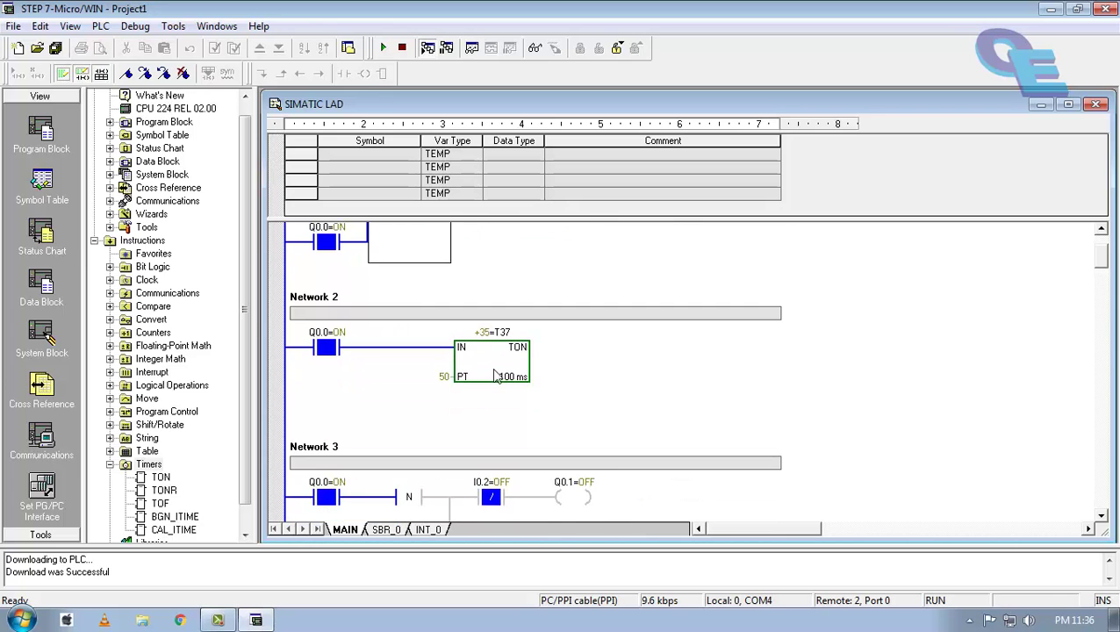
{"action": "scroll", "coordinate": [497, 360], "scroll_direction": "up", "scroll_amount": 1}
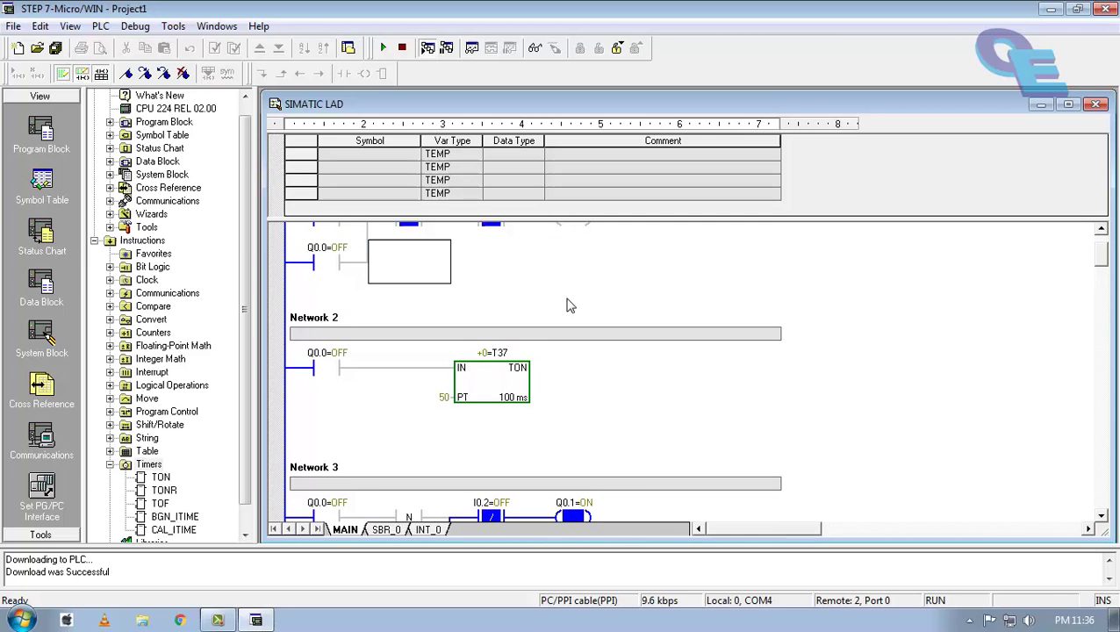
{"action": "scroll", "coordinate": [544, 334], "scroll_direction": "down", "scroll_amount": 1}
{"action": "scroll", "coordinate": [474, 413], "scroll_direction": "down", "scroll_amount": 1}
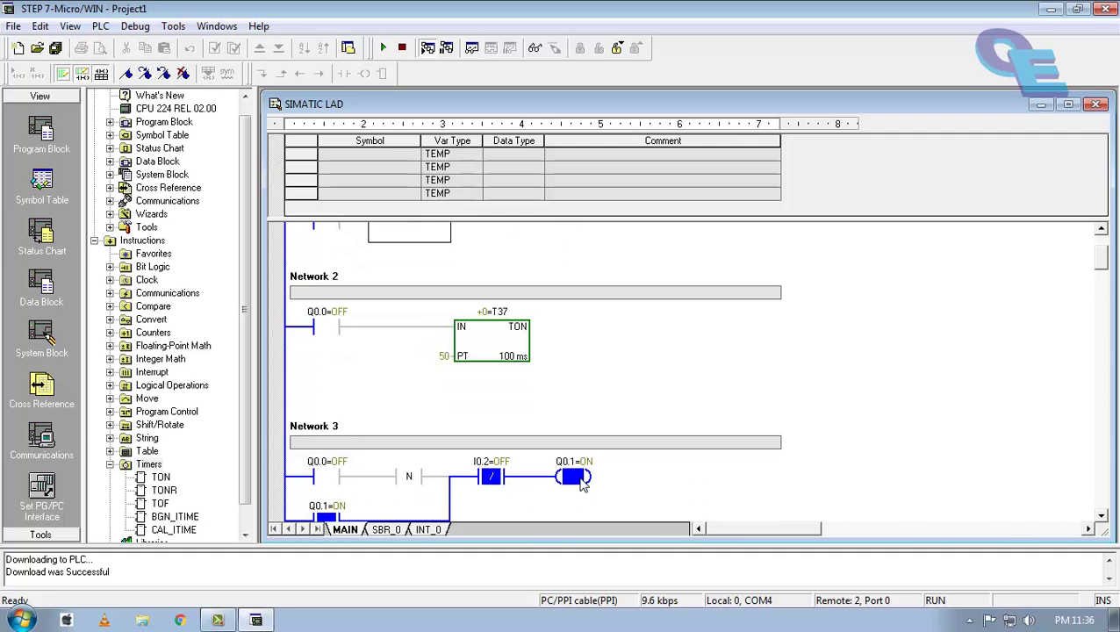
{"action": "left_click", "coordinate": [490, 483]}
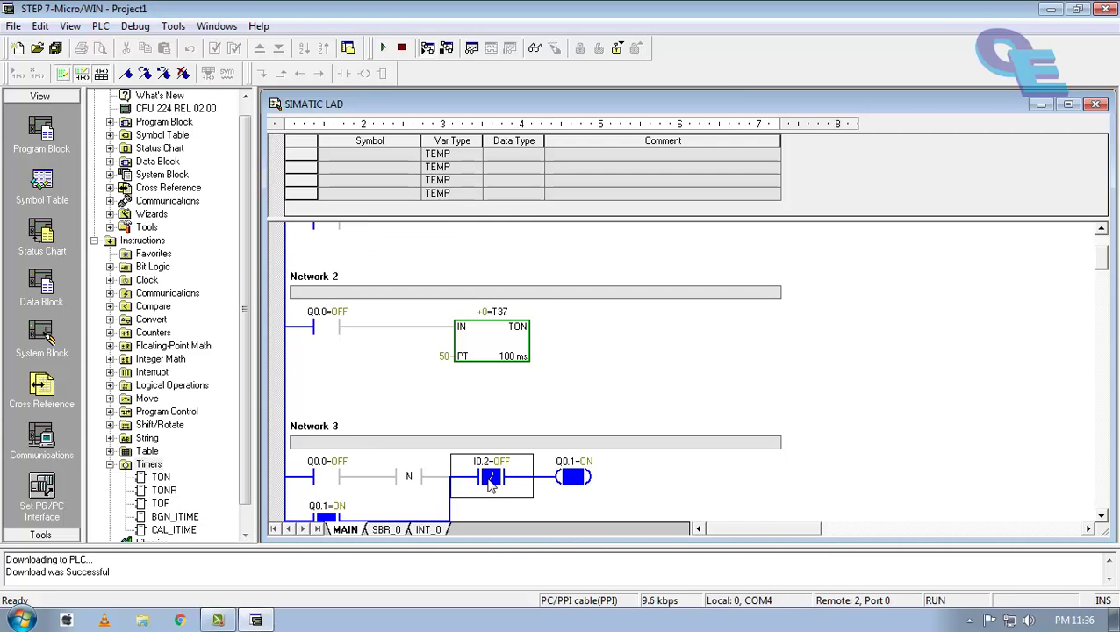